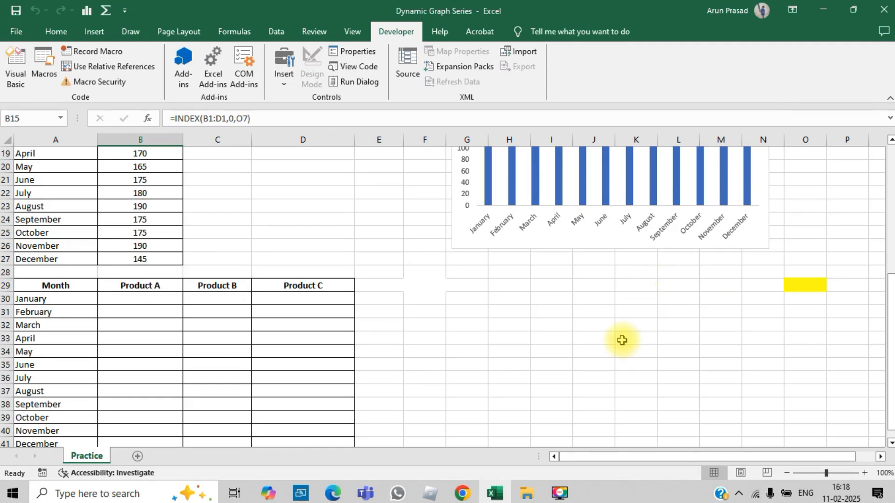
- Draw a form-control scroll bar in the empty area below the chart, spanning about columns G to O across rows 34 to 36
click(656, 239)
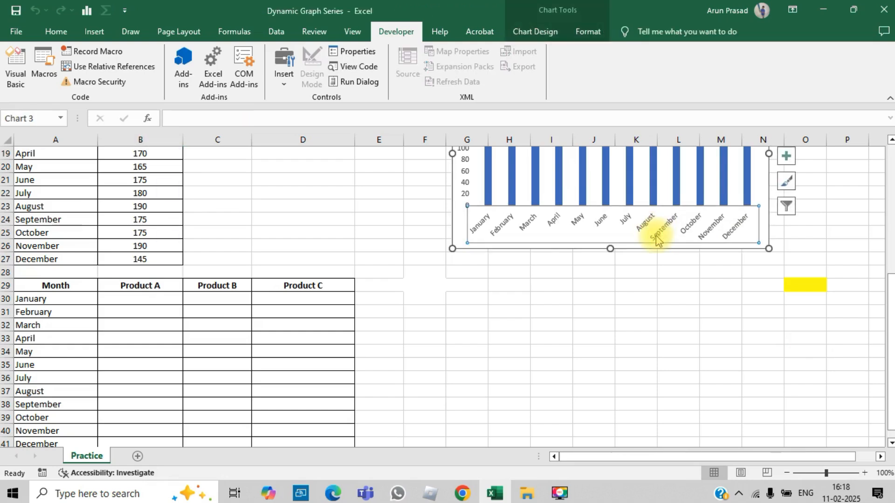
click(495, 353)
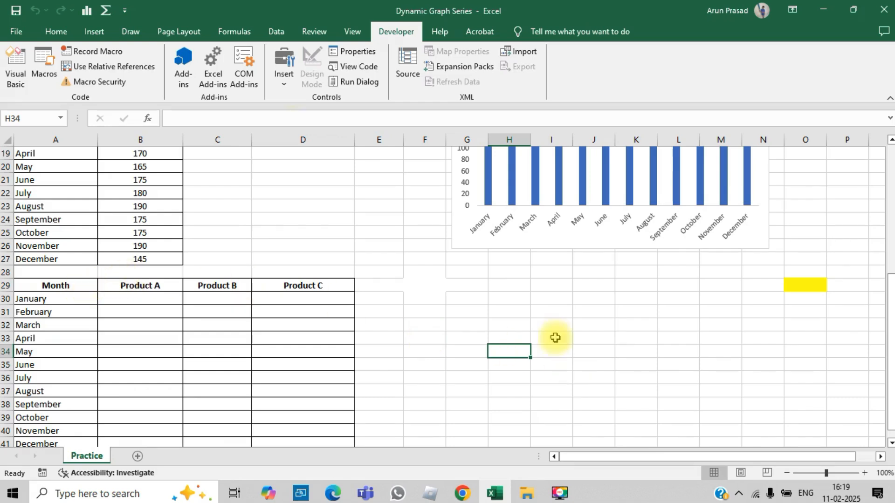
click(285, 84)
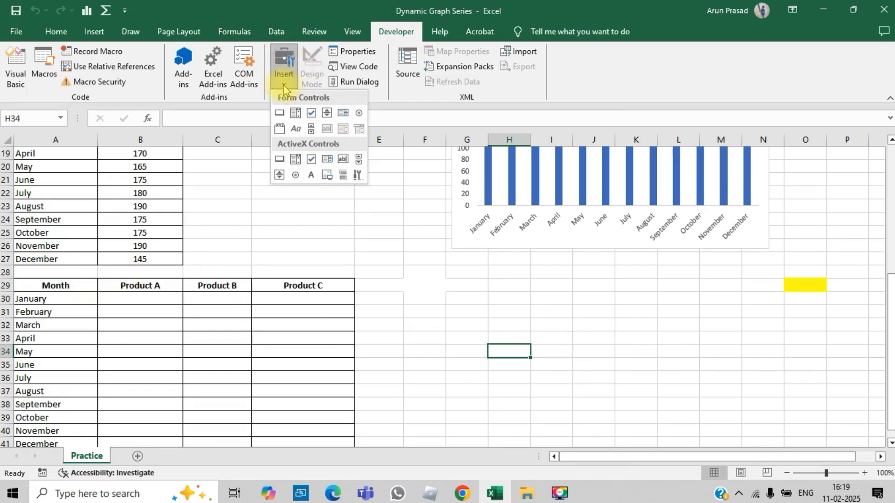
click(312, 130)
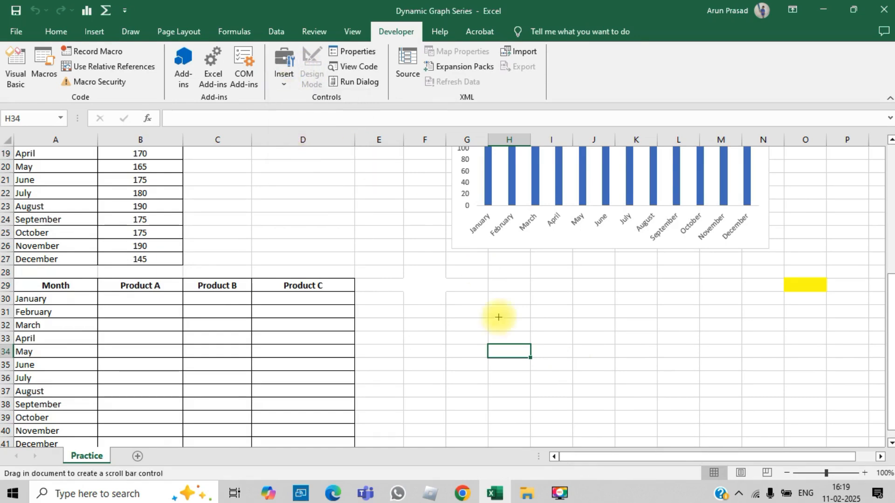
drag(462, 345, 787, 376)
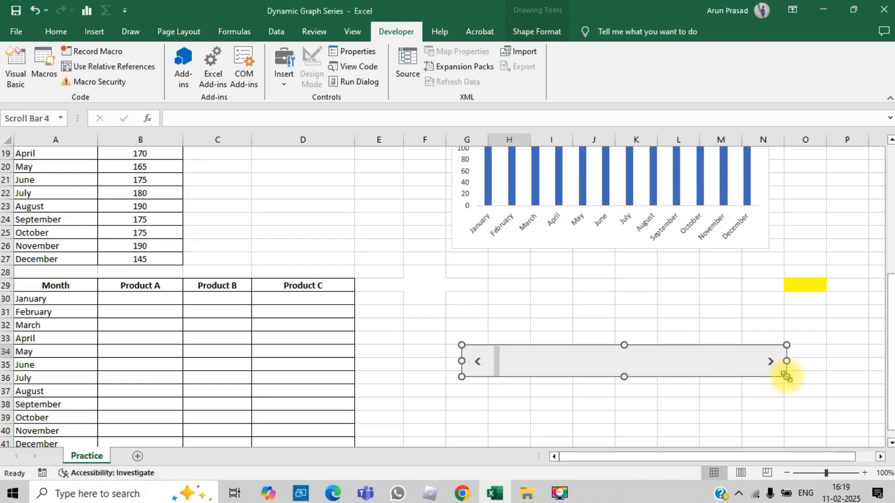
right_click(602, 364)
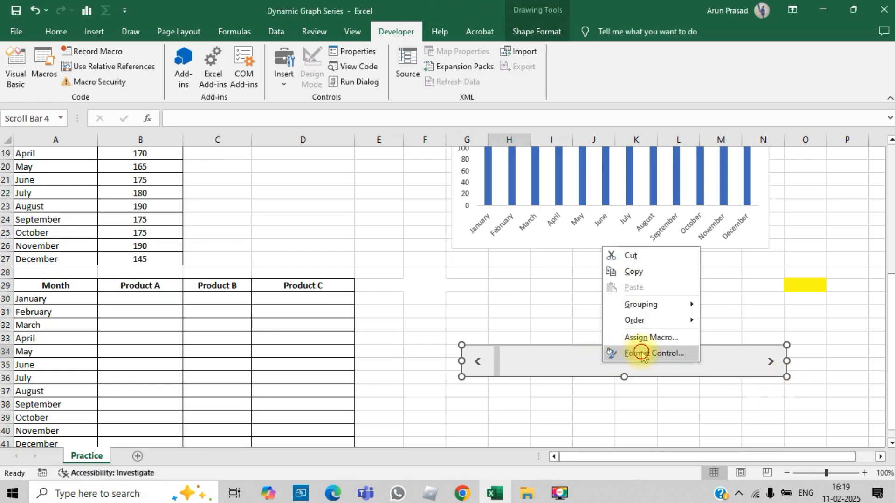
click(642, 355)
click(563, 138)
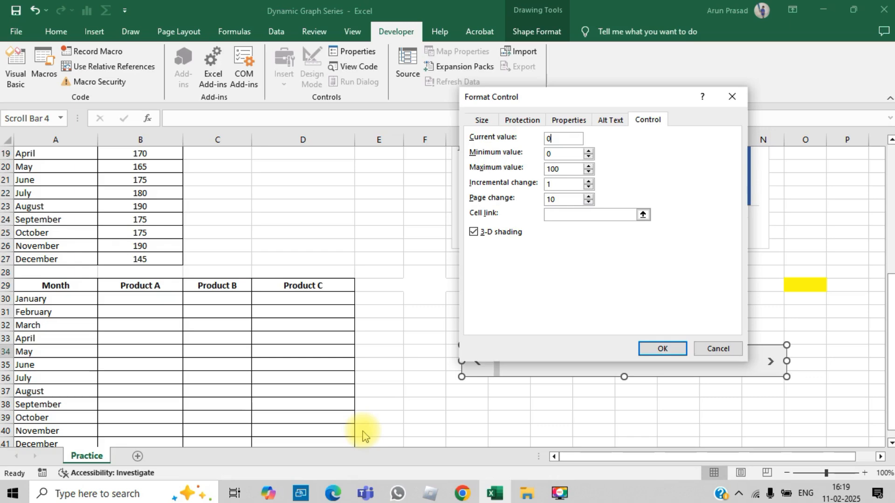
key(BackSpace)
text(1)
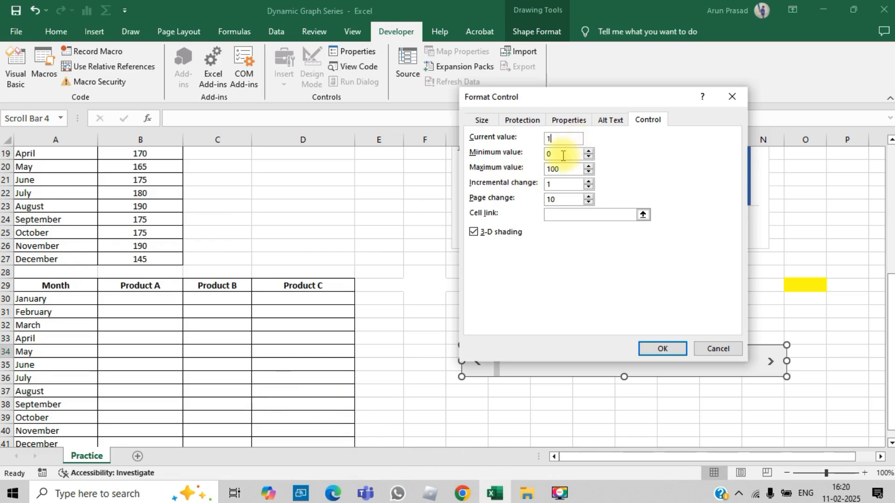
key(BackSpace)
text(1)
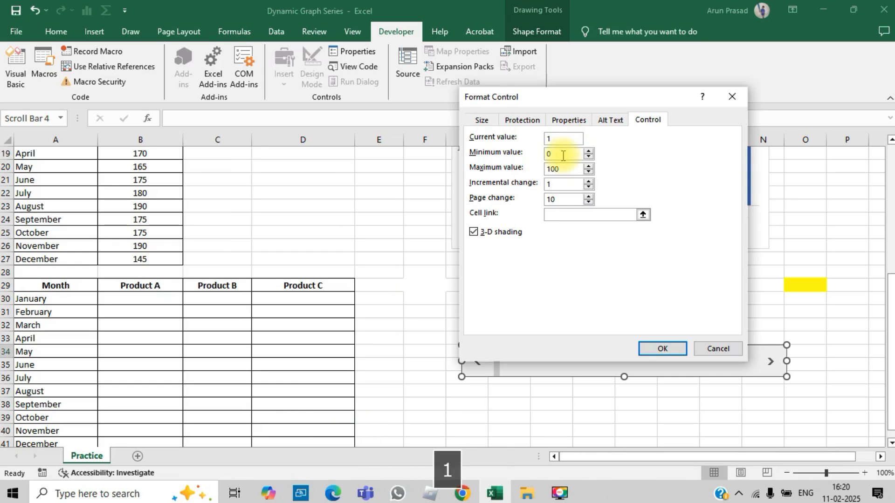
click(562, 155)
key(BackSpace)
text(1)
click(567, 169)
key(BackSpace)
key(BackSpace)
key(BackSpace)
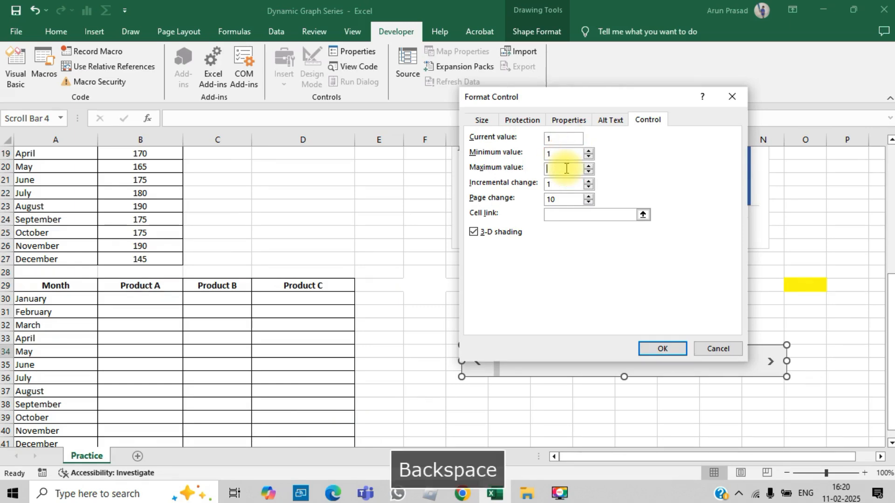
text(4)
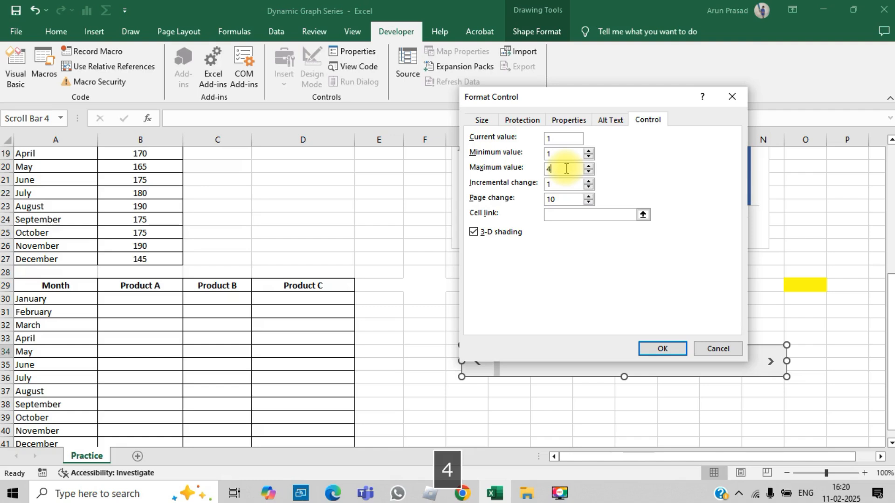
click(739, 102)
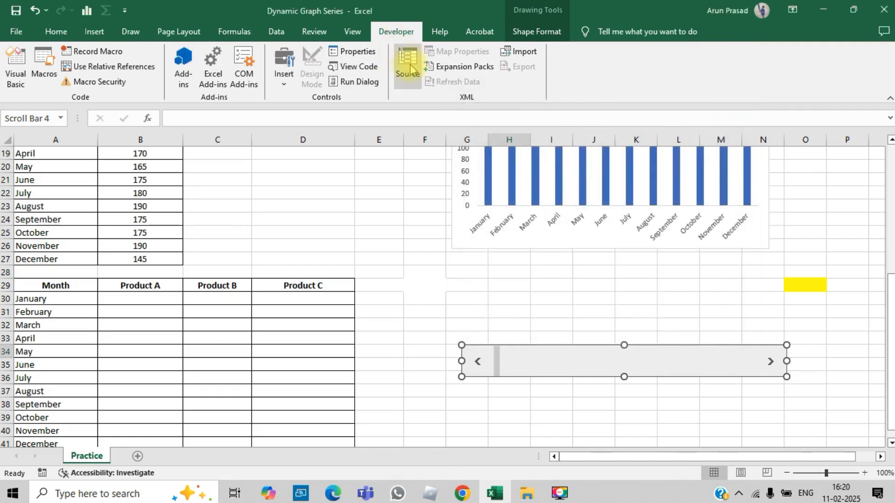
- Check the ribbon customization options to see whether the Developer tab is enabled, leaving the settings as they are
click(18, 32)
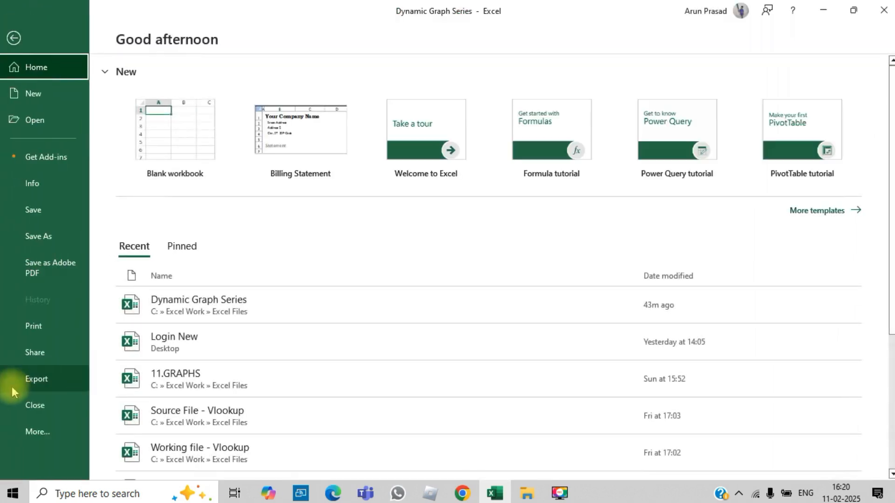
click(13, 436)
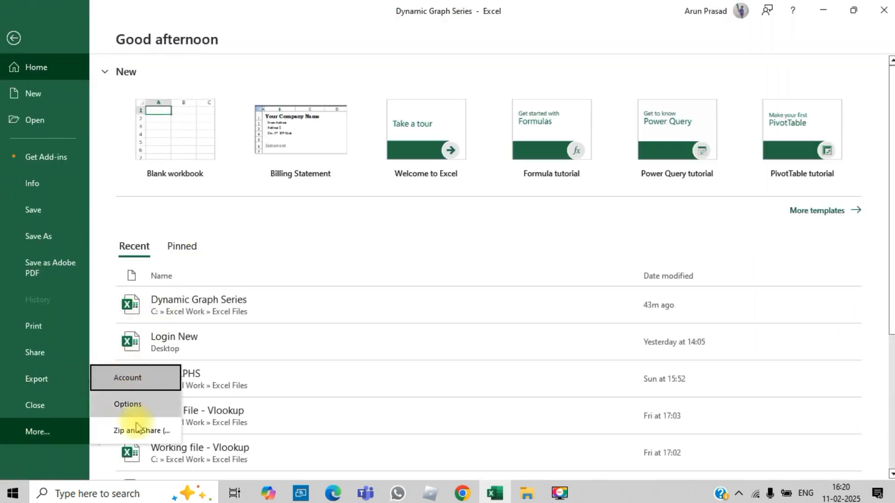
click(130, 404)
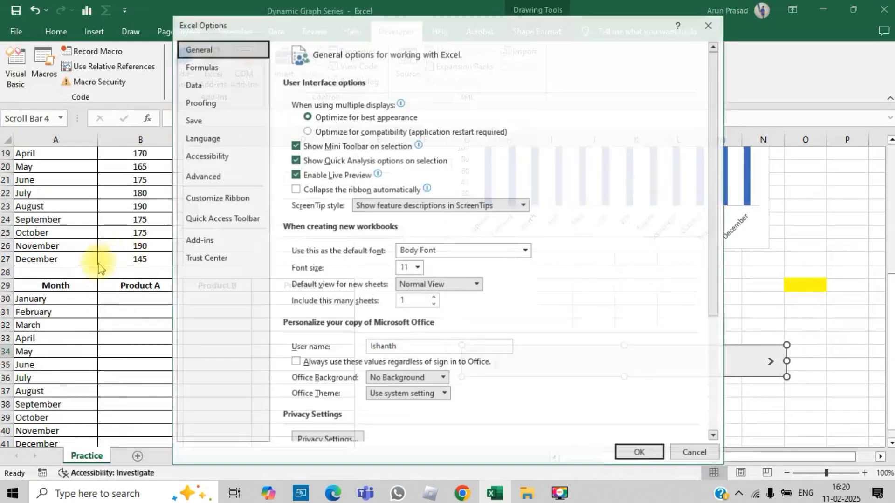
click(249, 204)
click(548, 275)
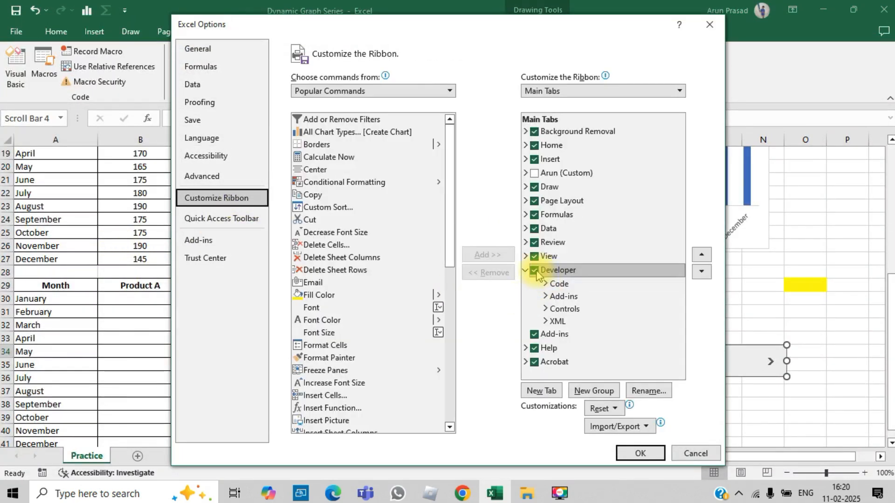
click(709, 24)
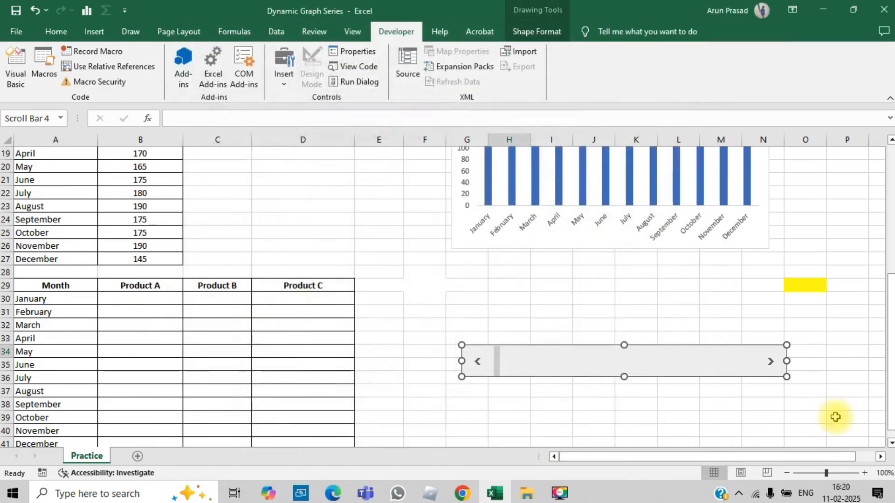
click(283, 89)
click(589, 412)
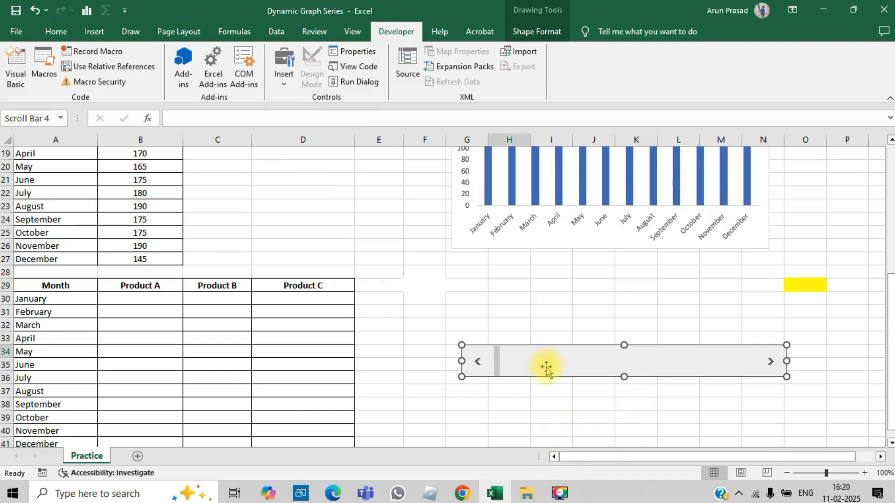
- Set the scroll bar's current value to 1, minimum value to 1 and maximum value to 4
right_click(539, 356)
click(593, 462)
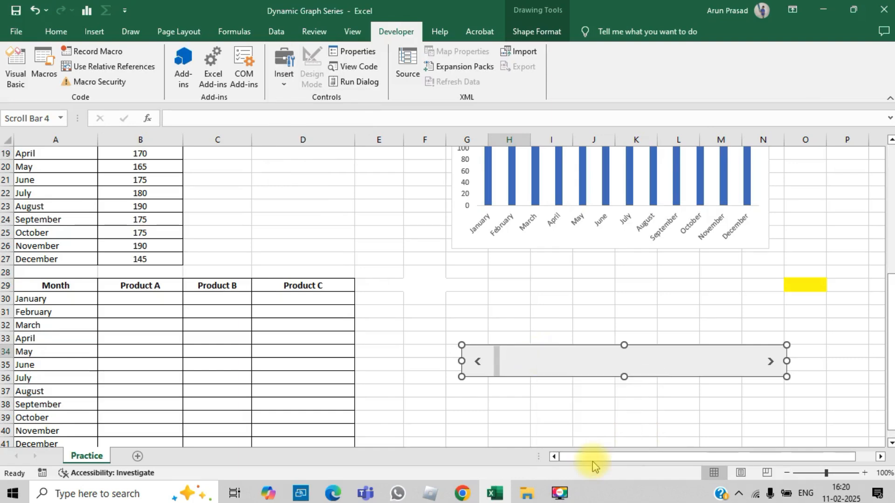
double_click(557, 138)
text(1)
key(Tab)
text(1)
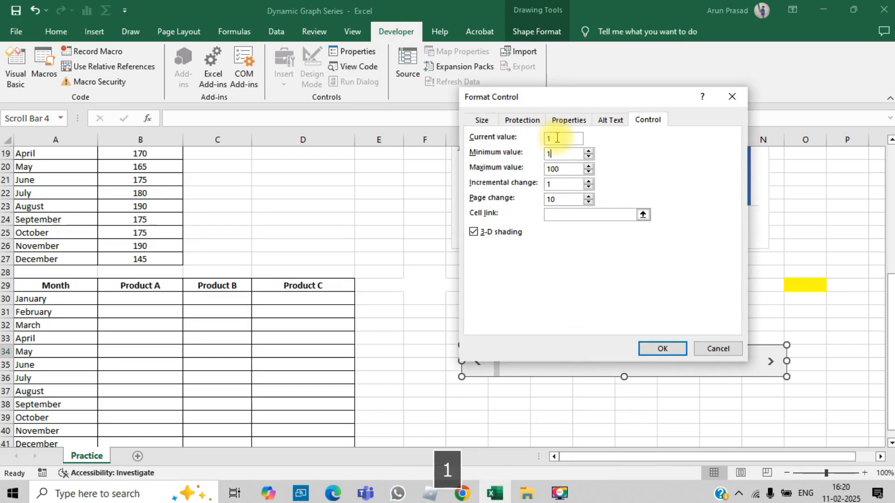
click(567, 169)
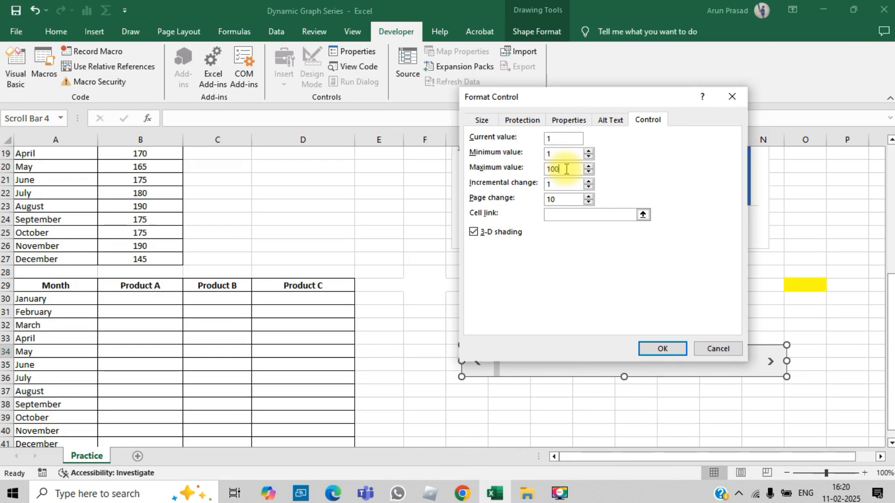
key(BackSpace)
key(BackSpace)
key(BackSpace)
text(4)
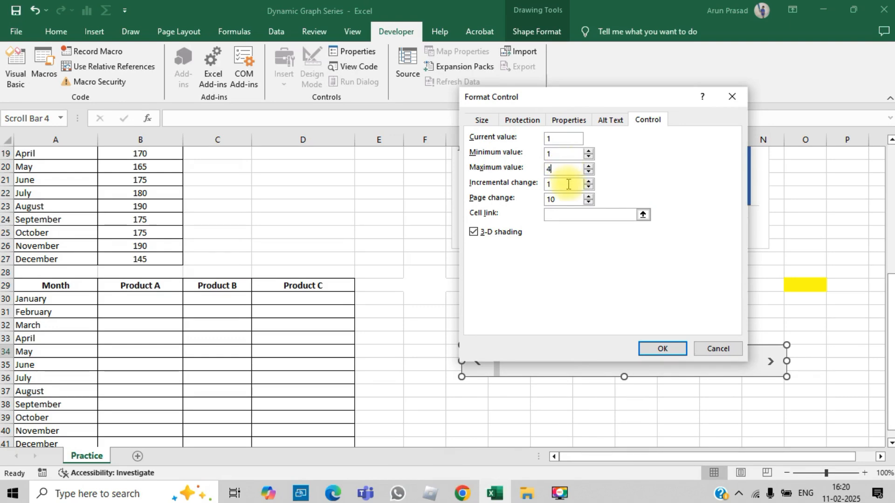
- Link the scroll bar to cell P36 and apply the control settings
click(560, 213)
click(851, 378)
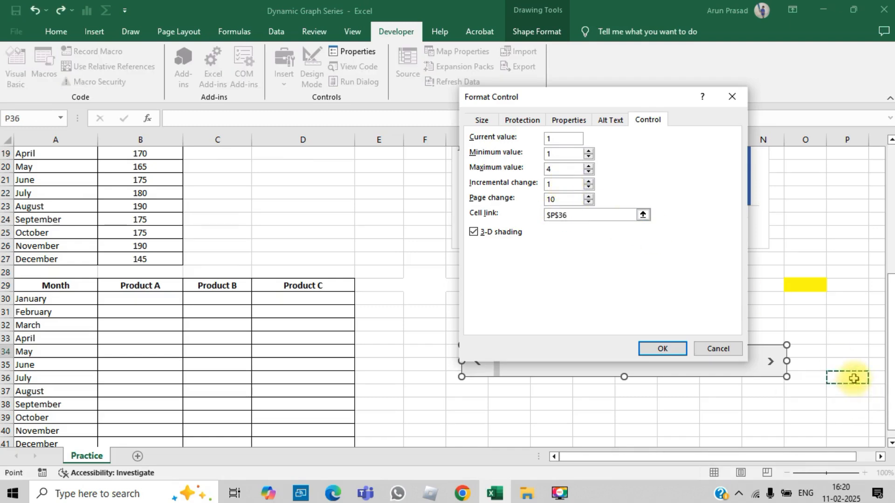
click(666, 349)
click(636, 416)
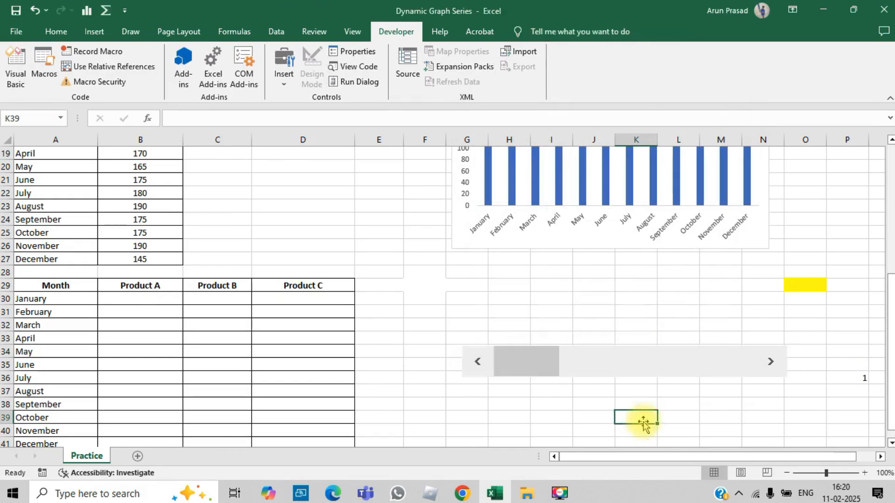
- Fill the scroll bar's linked cell P36 with yellow
click(852, 377)
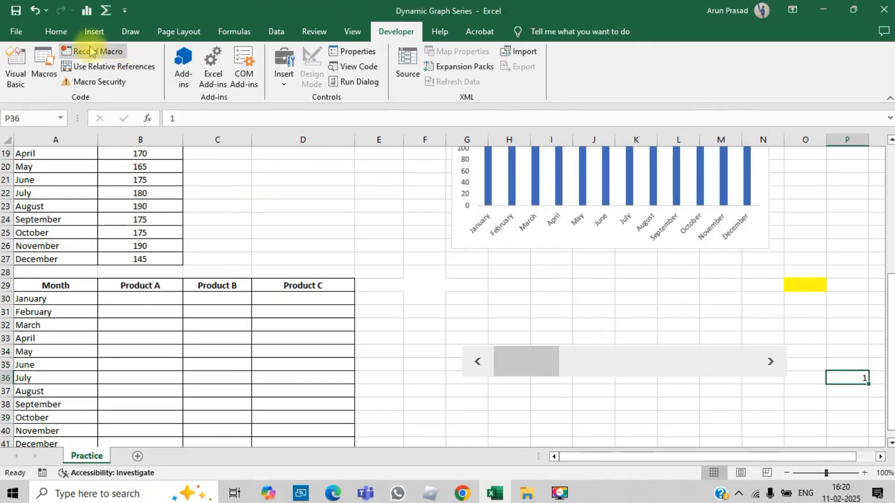
click(56, 31)
click(170, 76)
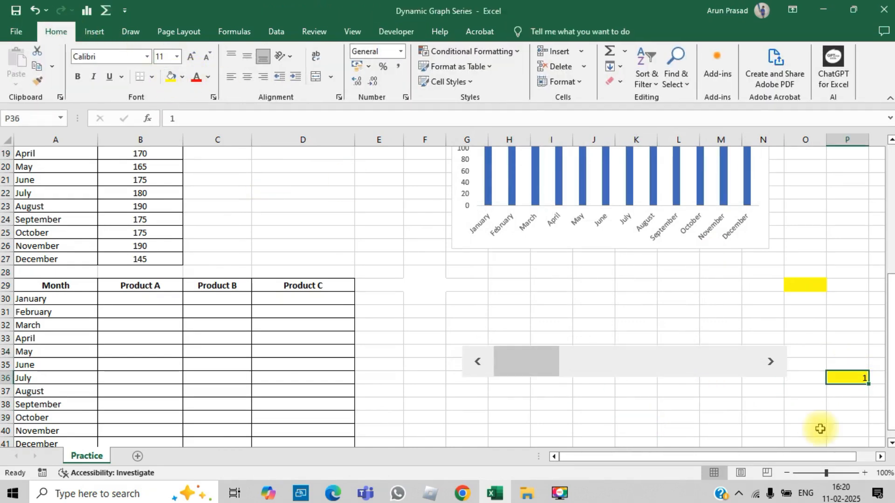
- Test the scroll bar by stepping it up and down, leave its linked value at 4, and deselect the control
click(770, 362)
click(770, 362)
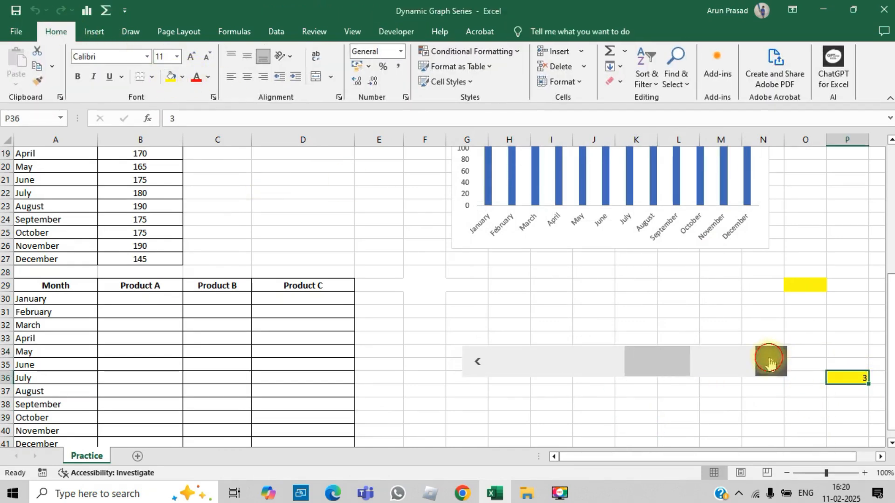
click(770, 362)
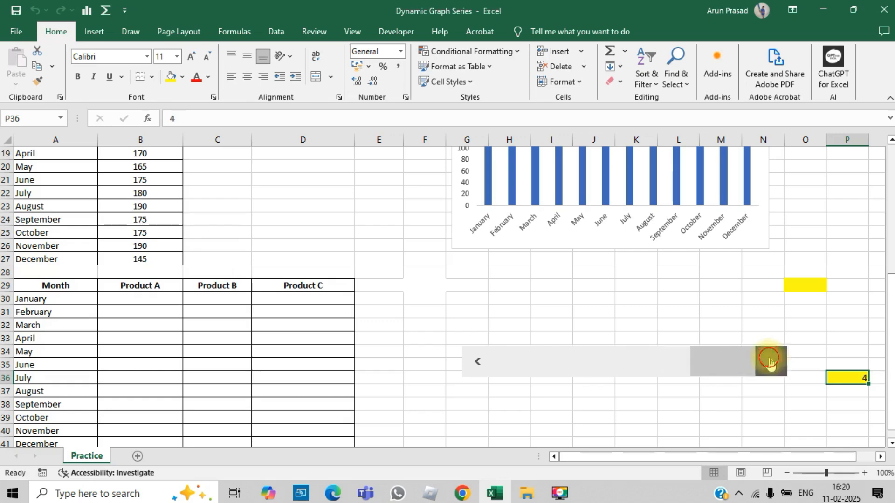
click(479, 364)
key(Right)
key(Right)
key(Left)
key(Left)
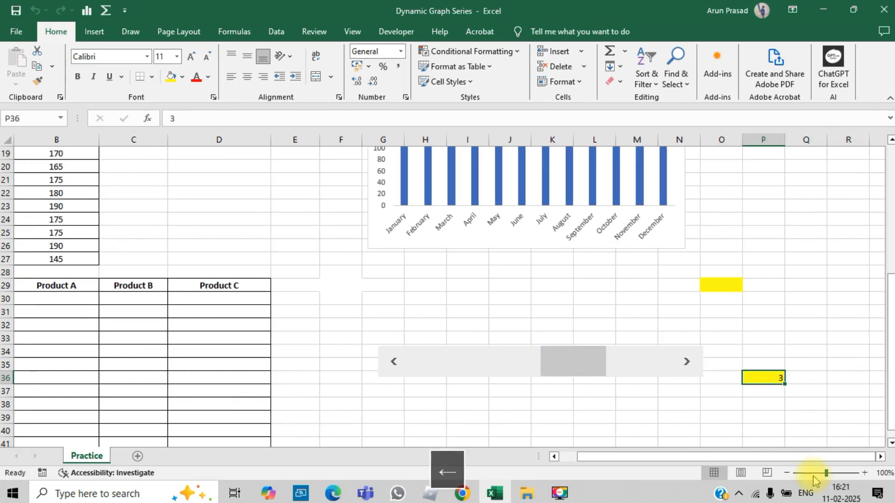
click(393, 363)
click(394, 364)
click(679, 362)
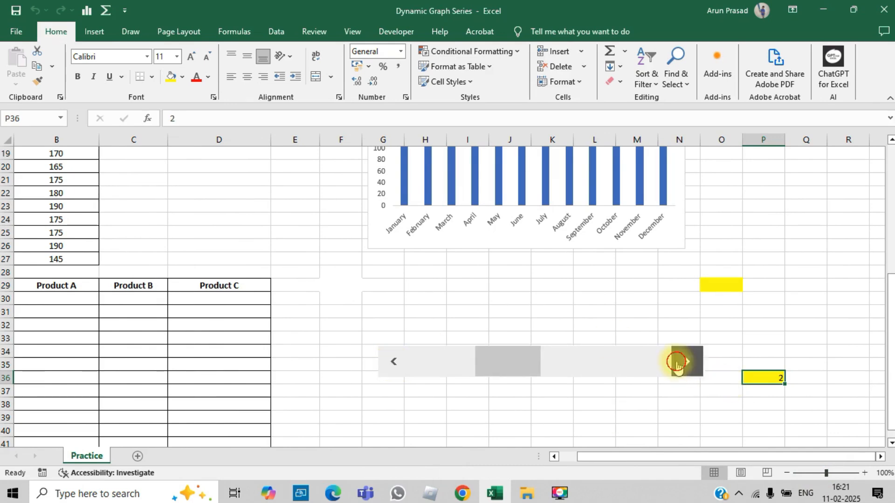
click(678, 366)
click(678, 366)
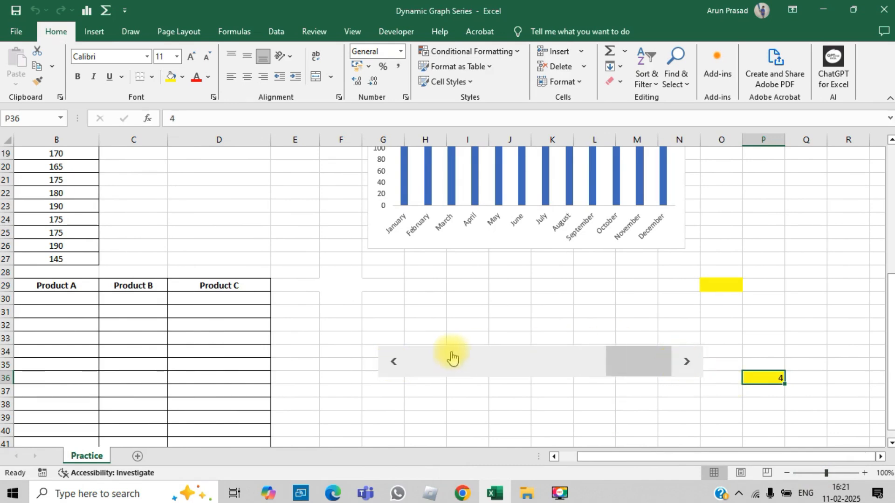
right_click(473, 358)
key(Escape)
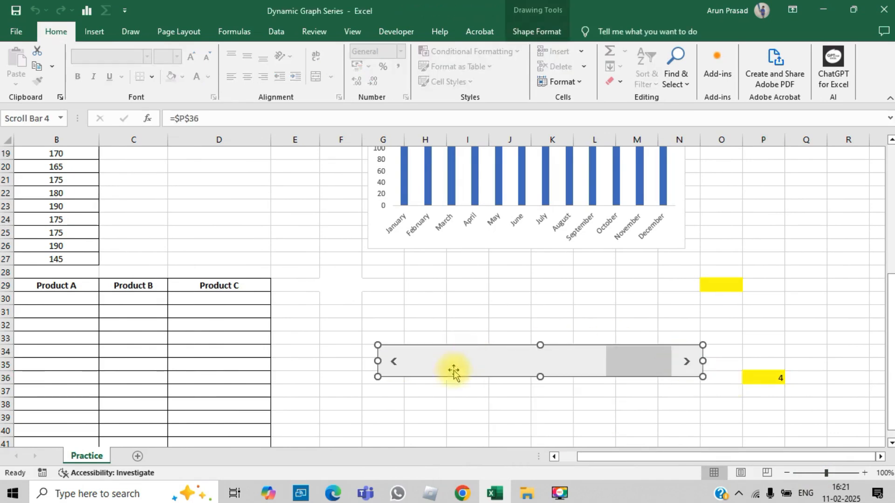
click(444, 299)
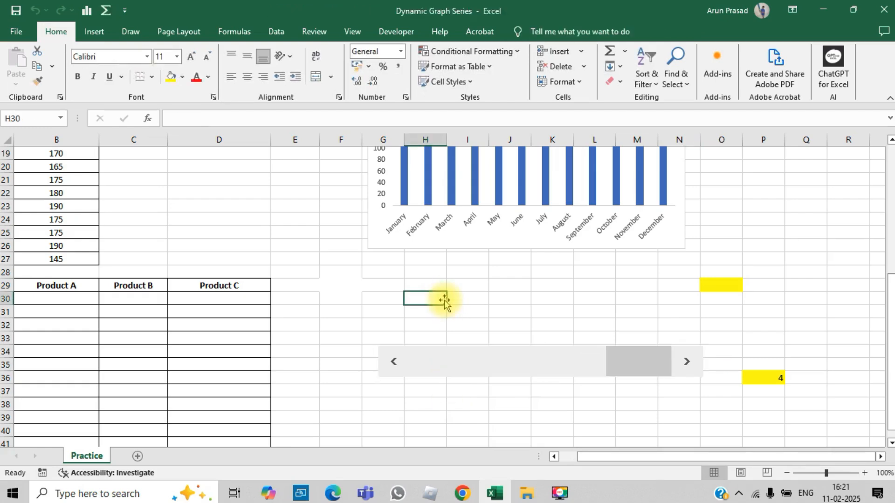
- Start a VLOOKUP formula in January's Product A cell B30, using A30 as the lookup value
key(ctrl+Left)
key(Right)
key(Right)
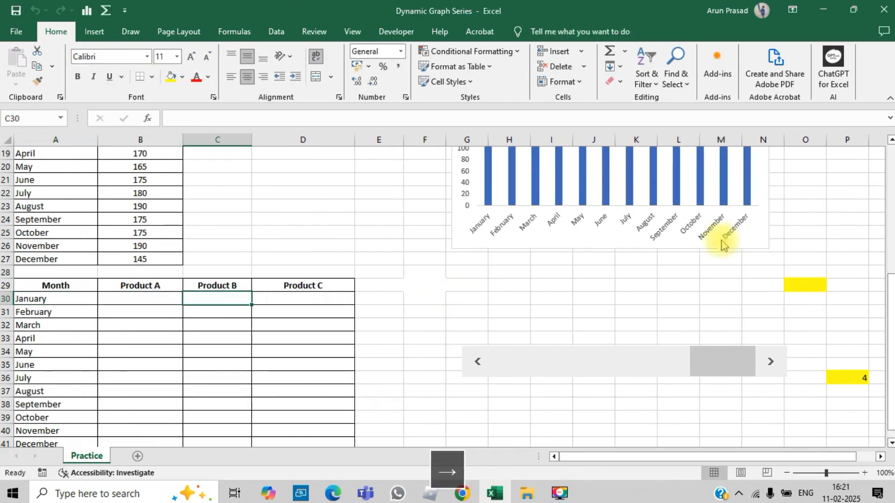
drag(125, 299, 285, 422)
click(149, 300)
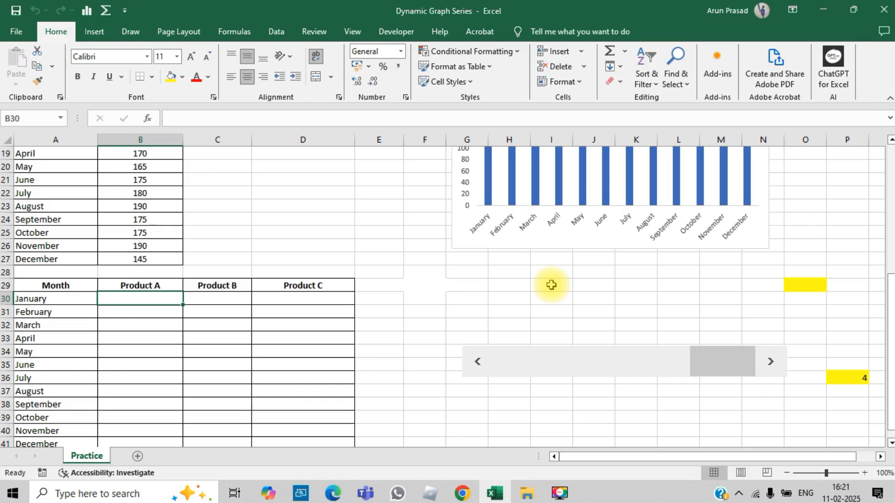
text(=vlookup()
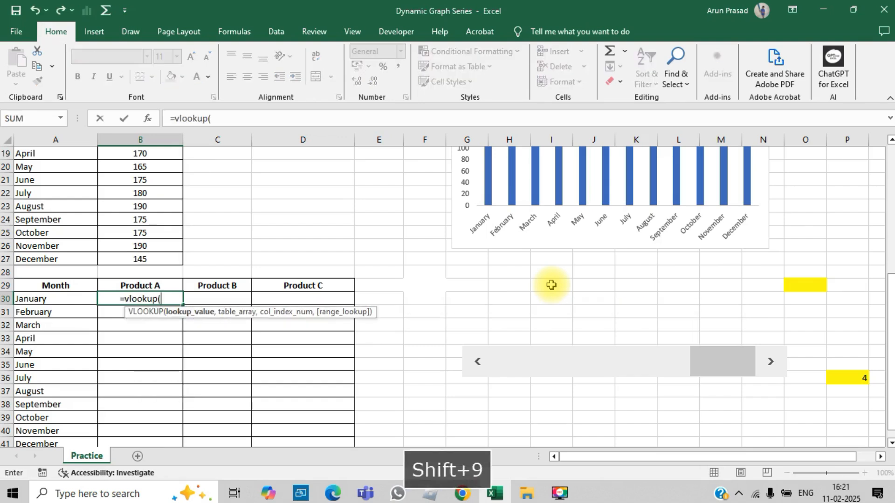
key(Left)
text(,)
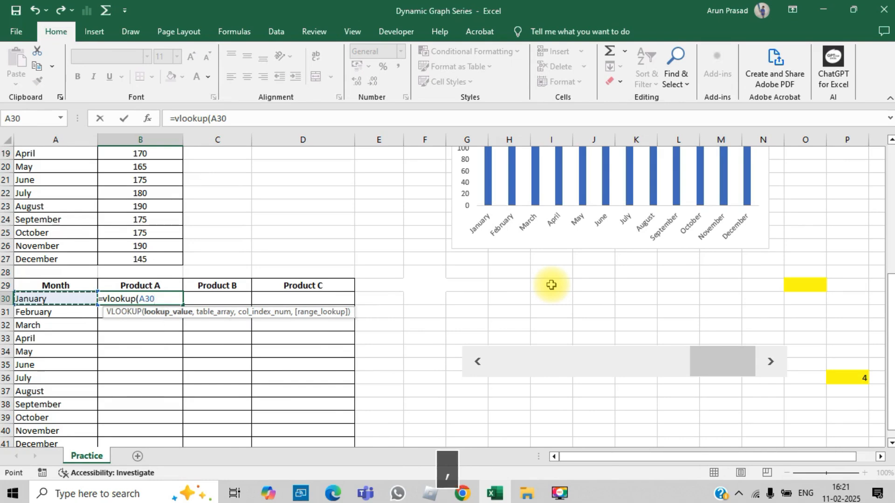
- Complete B30's VLOOKUP with table array A2:D13, column index 2 and range lookup 0
click(54, 192)
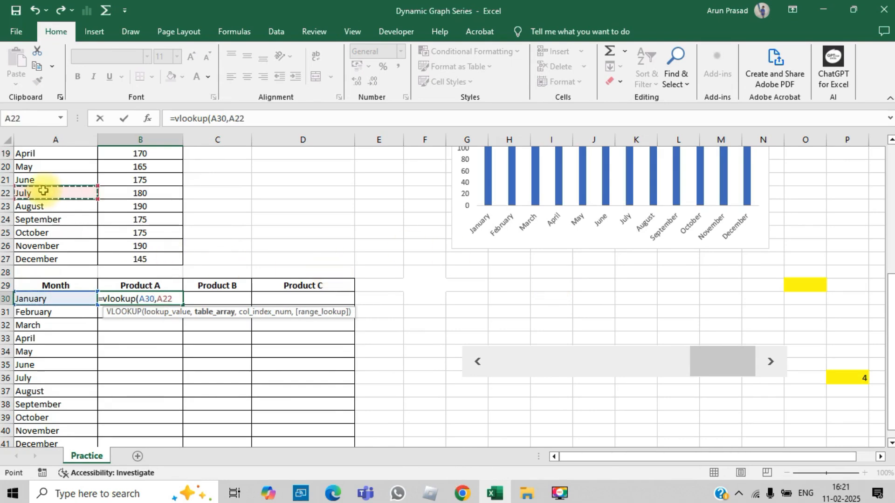
key(ctrl+Up)
key(ctrl+Up)
key(ctrl+Up)
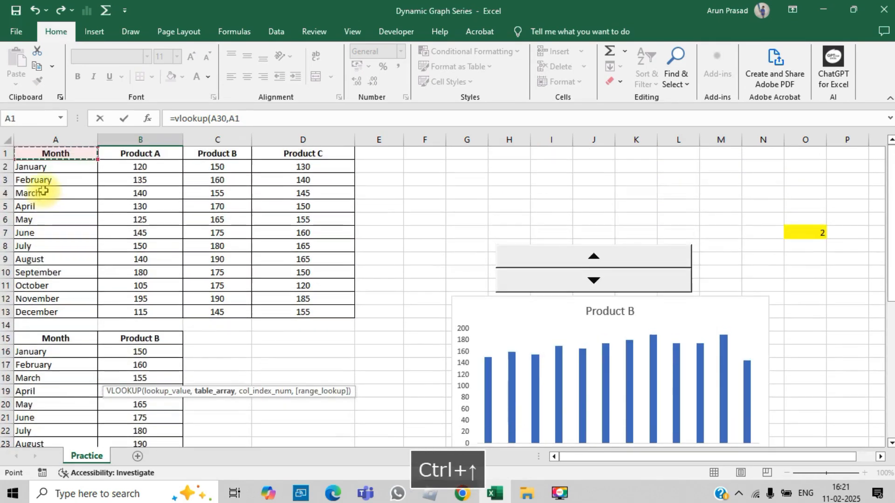
key(Down)
key(shift+Right)
key(shift+Right)
key(shift+Right)
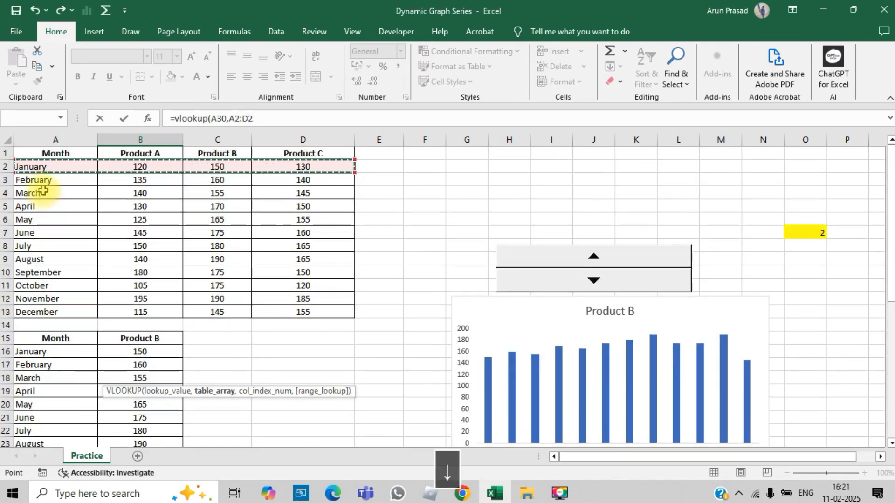
key(ctrl+shift+Down)
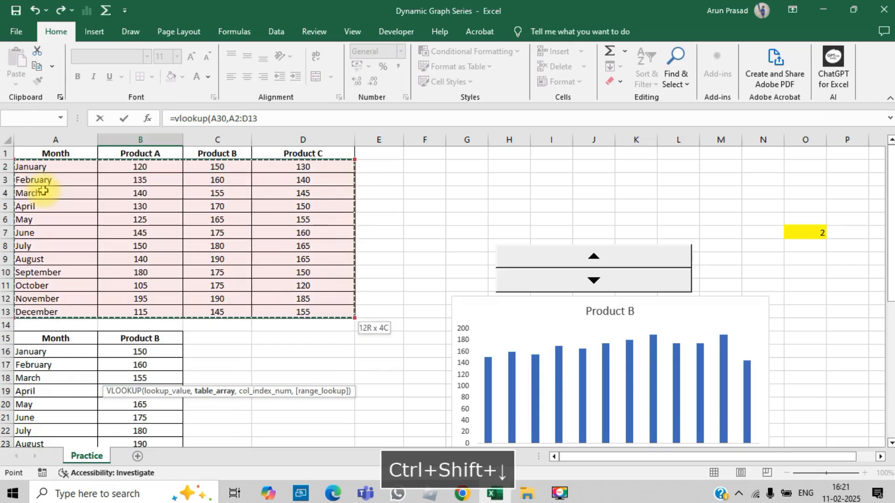
text(,2,0)
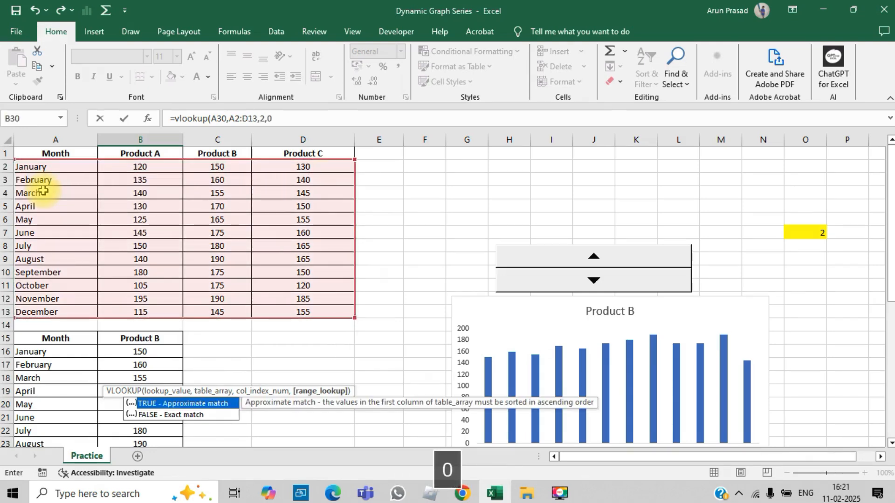
key(Return)
key(Up)
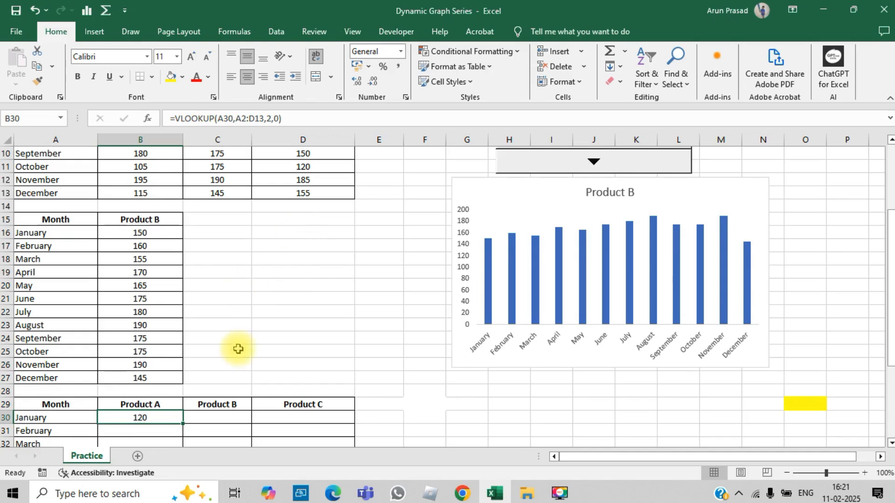
- Lock the references in B30's VLOOKUP, making the table array $A$2:$D$13 and the lookup value $A30
click(247, 118)
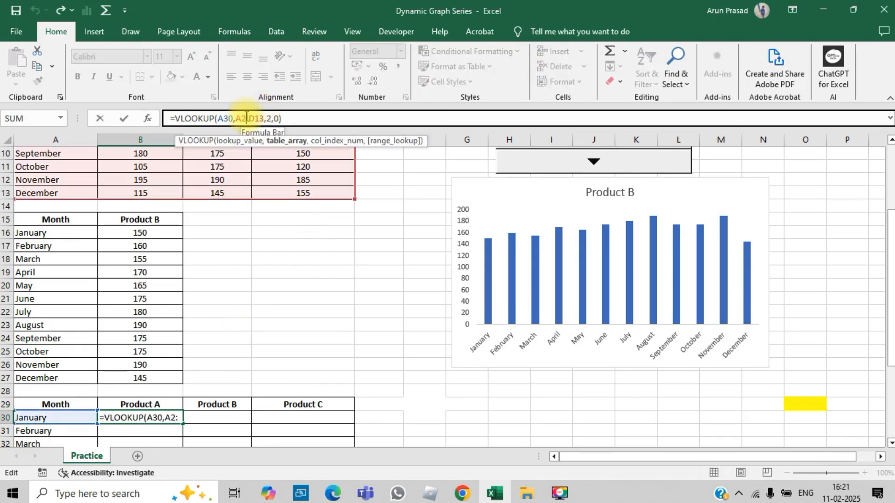
key(F4)
click(264, 117)
key(F4)
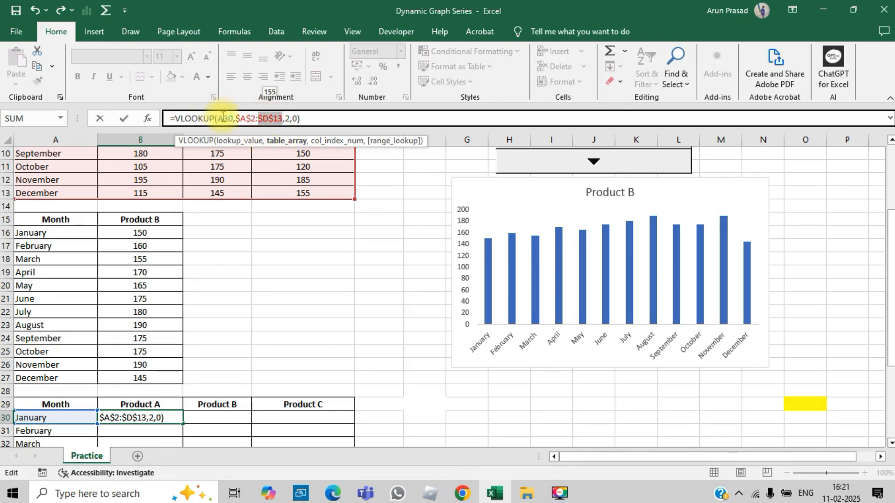
click(222, 117)
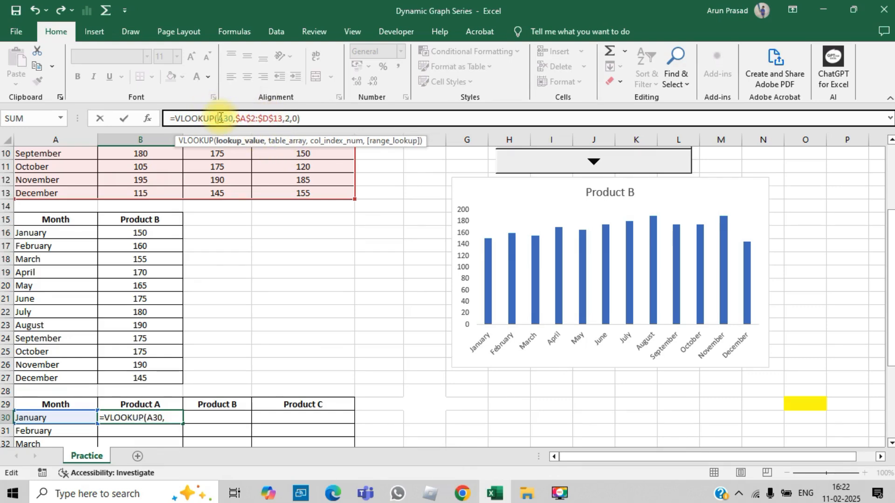
text($)
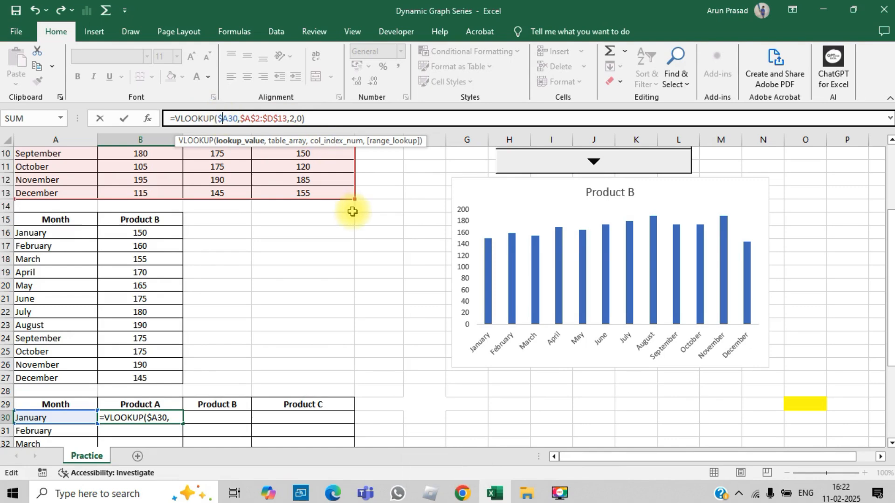
key(Return)
key(Up)
- Copy the VLOOKUP formula from B30 into the whole January to December product range B30:D41
key(ctrl+c)
key(shift+Right)
key(shift+Right)
key(shift+Down)
key(shift+Down)
key(shift+Down)
key(shift+Down)
key(shift+Down)
key(shift+Down)
key(shift+Down)
key(shift+Down)
key(shift+Down)
key(shift+Down)
key(shift+Down)
key(shift+Down)
key(shift+Down)
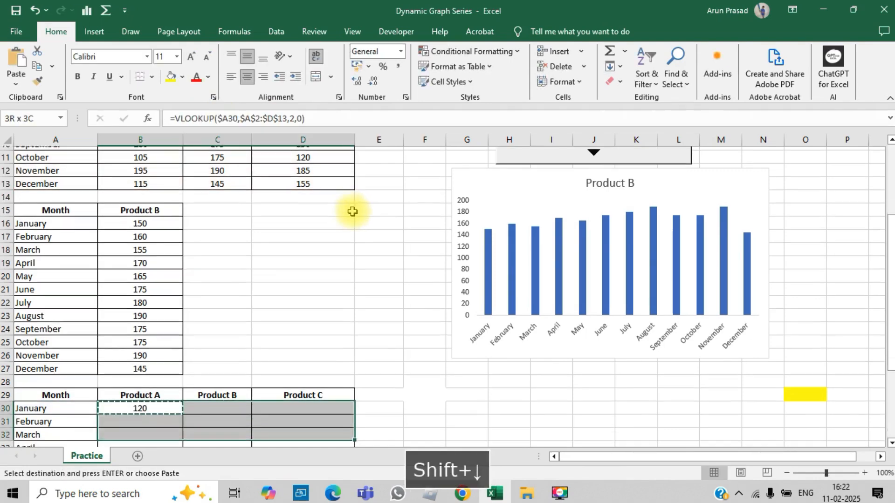
key(shift+Up)
key(shift+Up)
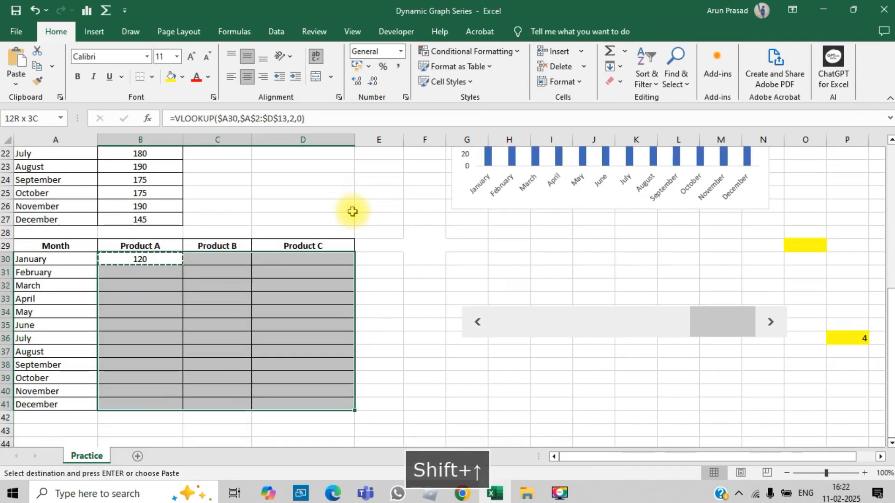
key(ctrl+v)
- Change the VLOOKUP column index in January's Product B cell C30 to 3
key(Right)
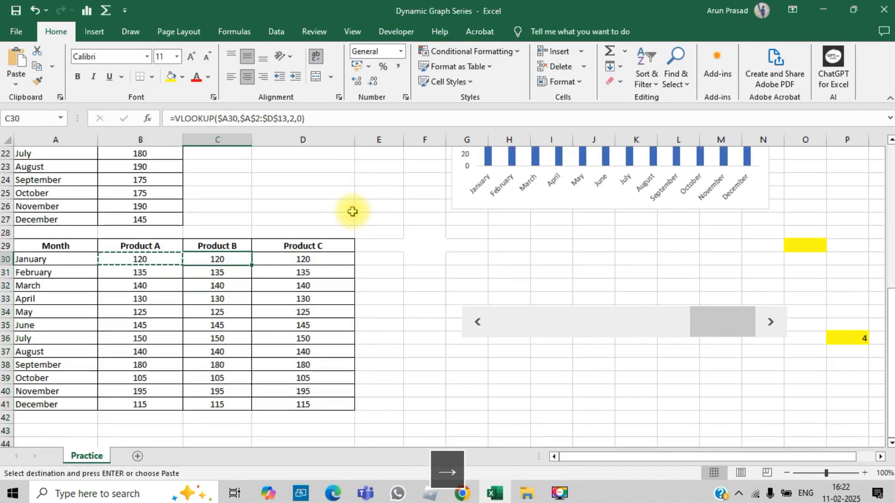
click(297, 120)
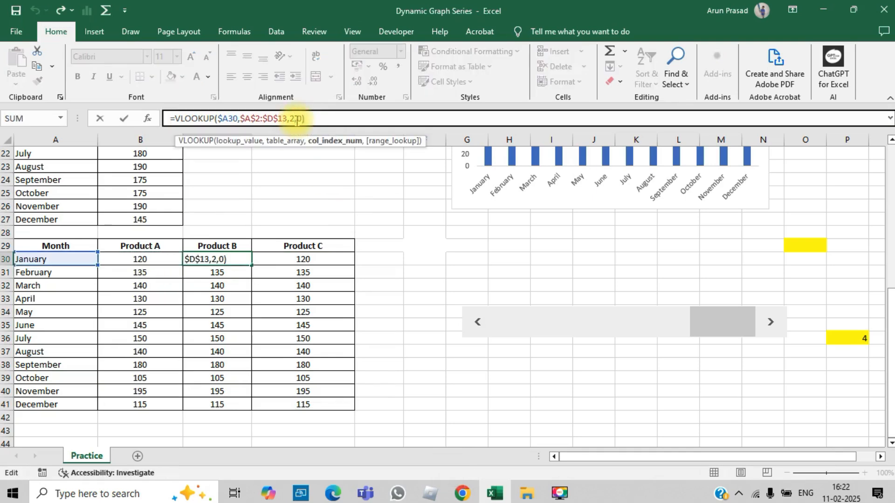
key(BackSpace)
text(3)
key(Return)
key(Up)
- Change the VLOOKUP column index in January's Product C cell D30 to 4
key(Right)
click(297, 119)
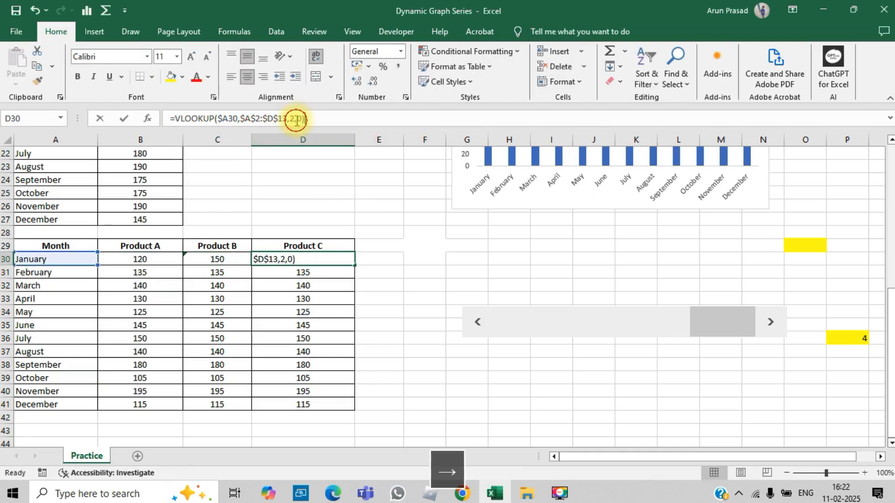
key(BackSpace)
text(4)
key(Return)
- Fill January's three product formulas in B30:D30 down through December, and return to B30
key(Up)
key(Left)
key(Left)
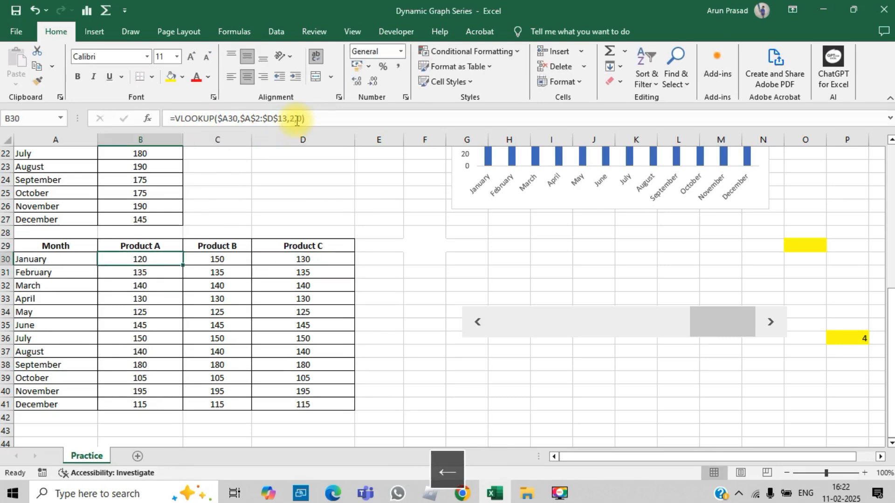
key(shift+Right)
key(shift+Right)
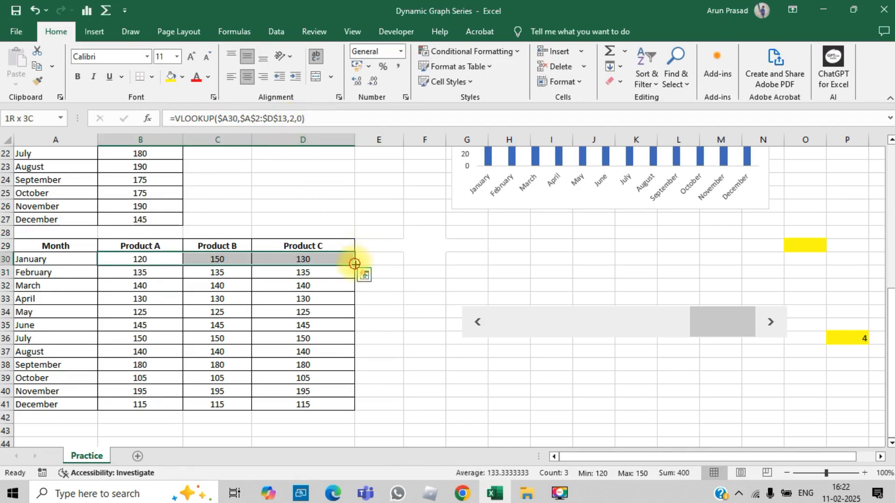
double_click(355, 264)
key(Down)
key(Up)
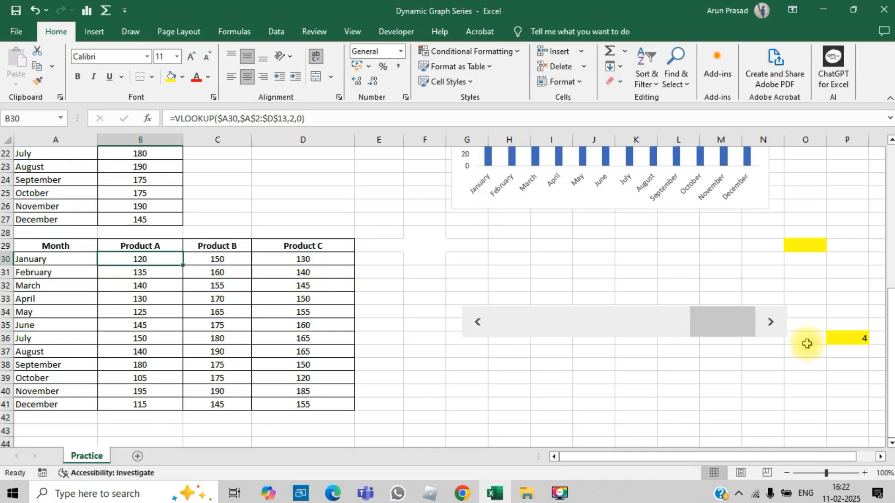
- Step the scroll bar down until its linked cell P36 reads 1
click(478, 322)
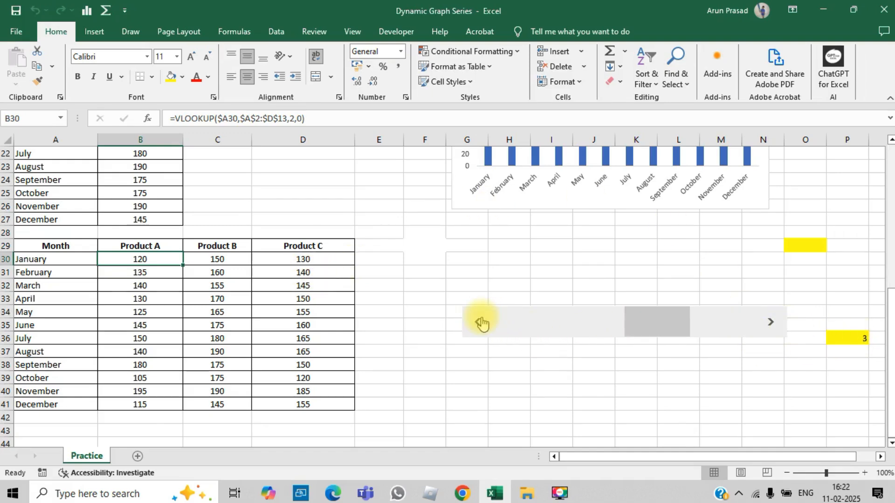
click(480, 321)
click(480, 321)
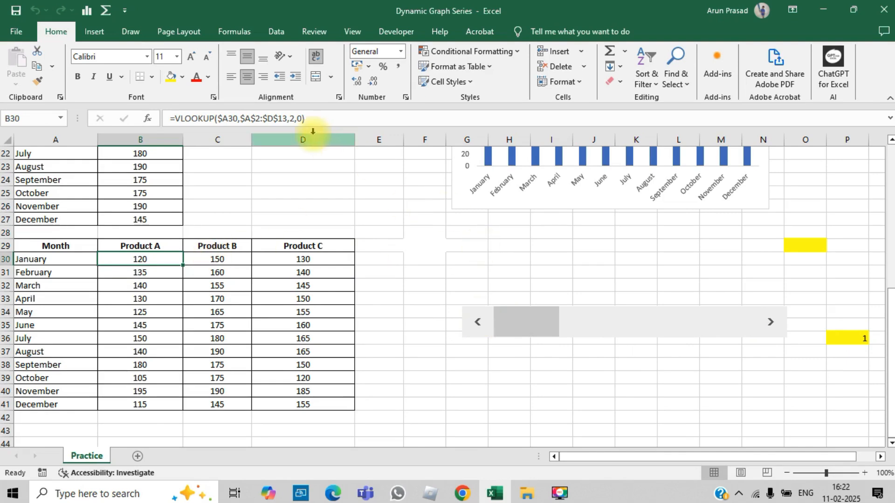
- Insert an IF function with a nested OR test in front of the VLOOKUP in B30's formula
click(172, 119)
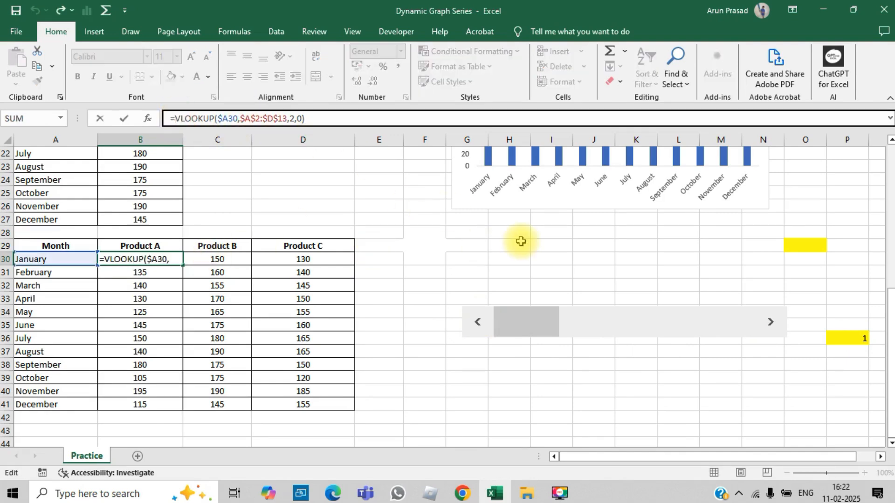
text(if)
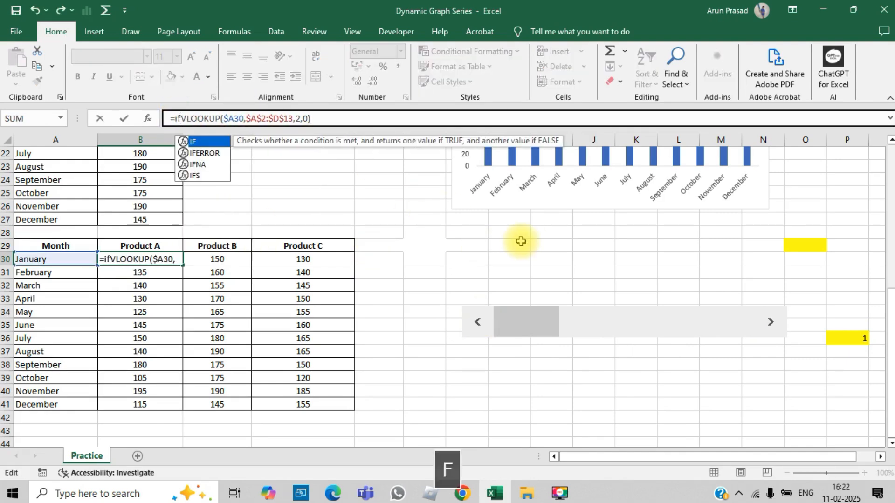
text(()
text(or)
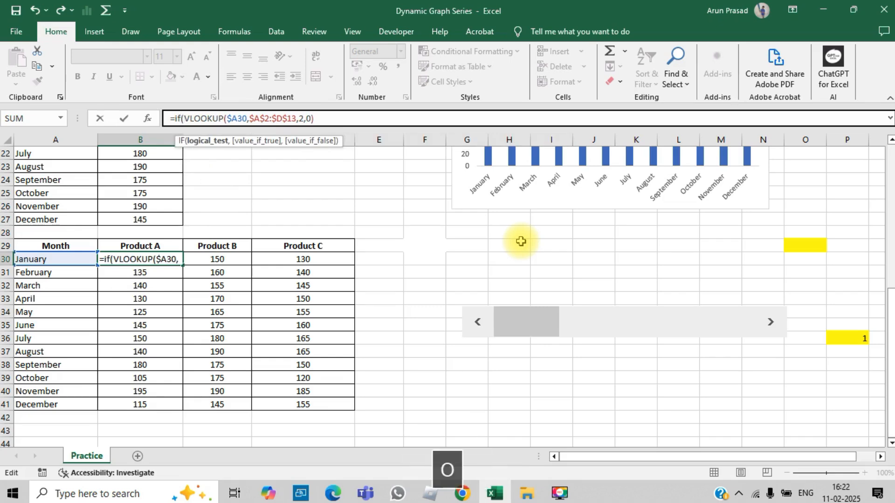
text(()
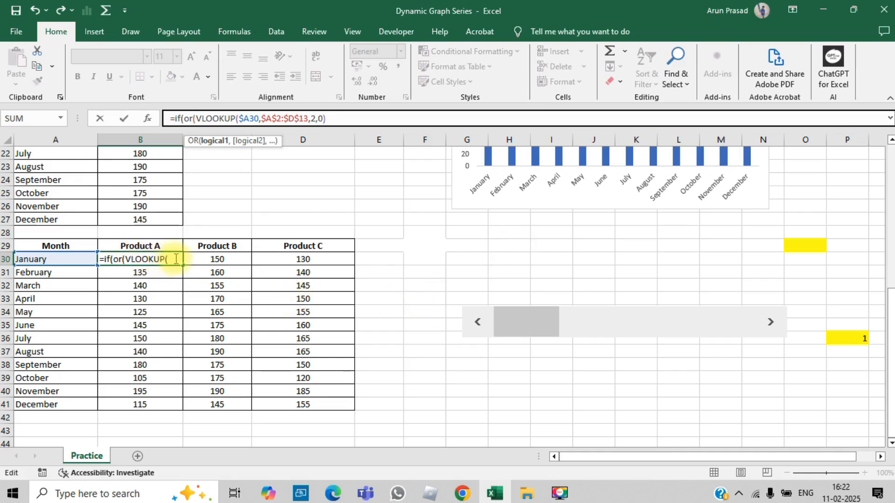
key(BackSpace)
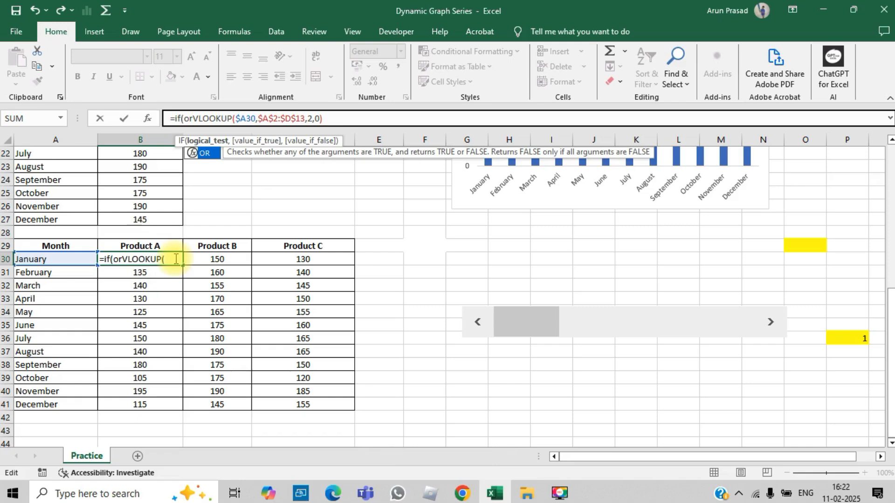
text(()
key(Left)
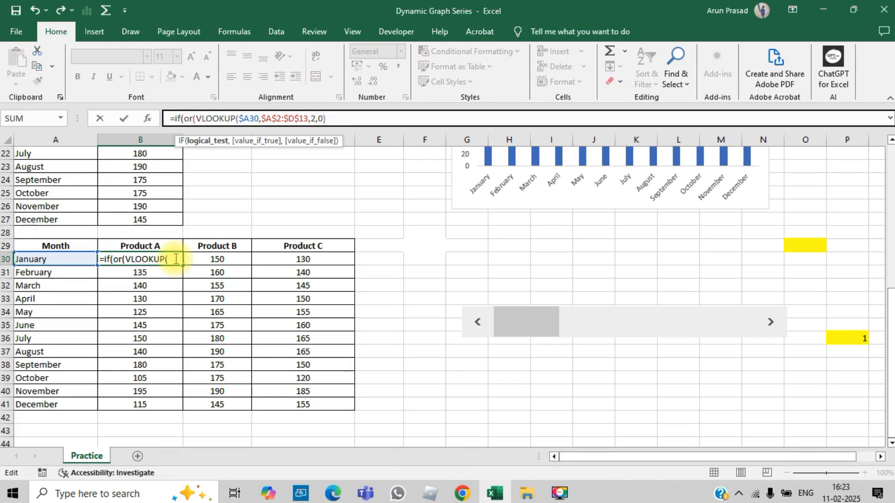
text(()
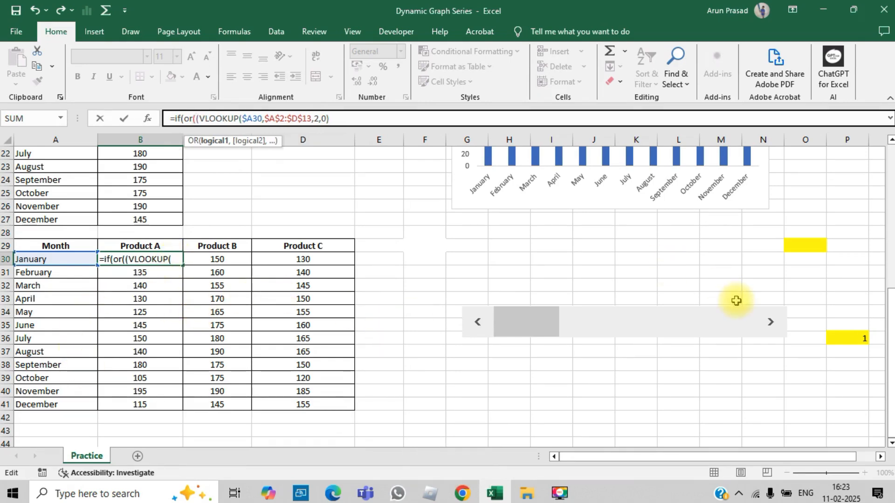
- Fill B30's OR test with two P36=1 comparisons, then close it and separate it from the VLOOKUP with a comma
click(832, 337)
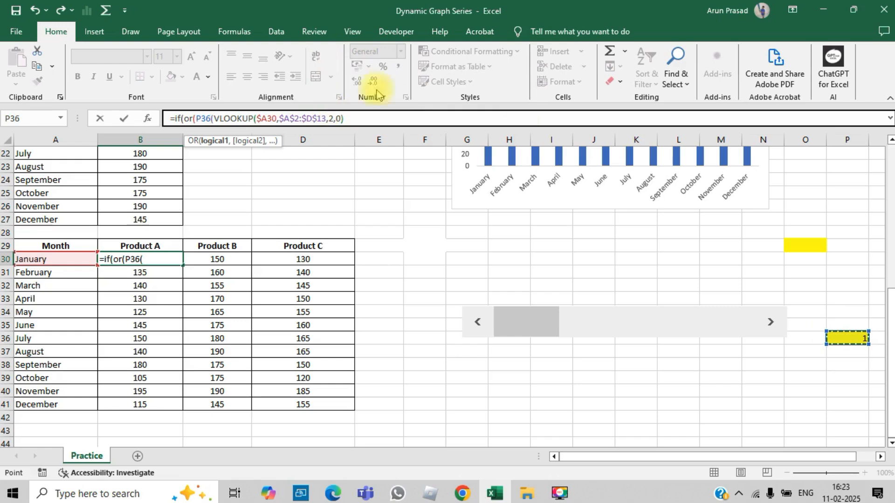
text(=)
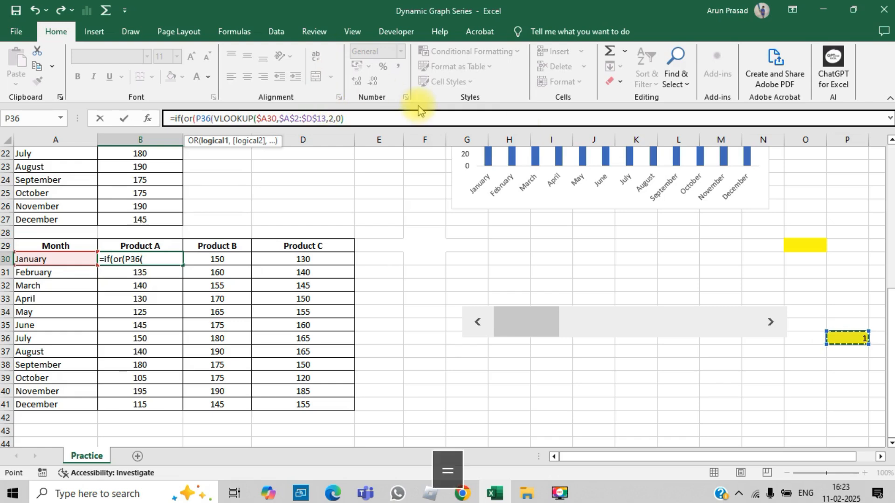
text(1)
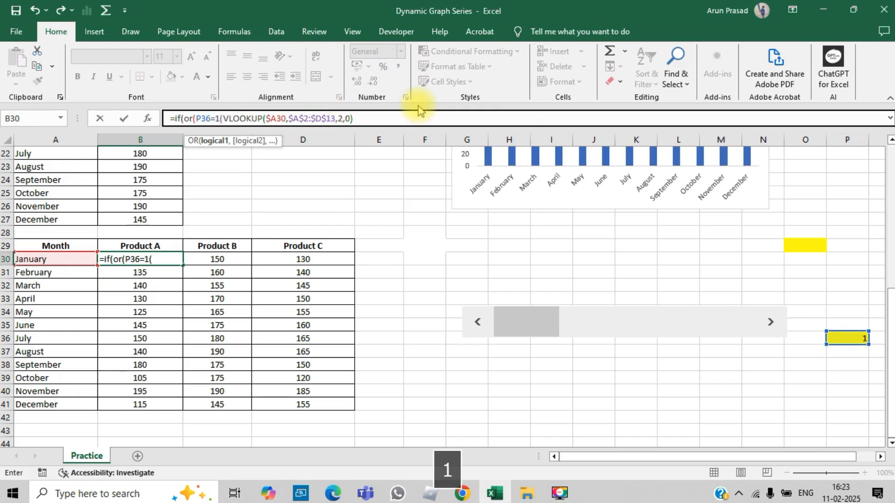
text(,)
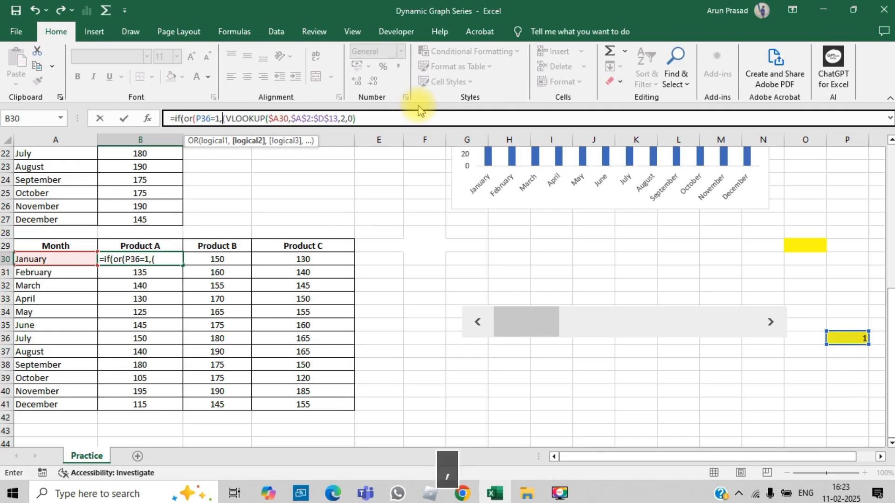
click(837, 337)
text(=)
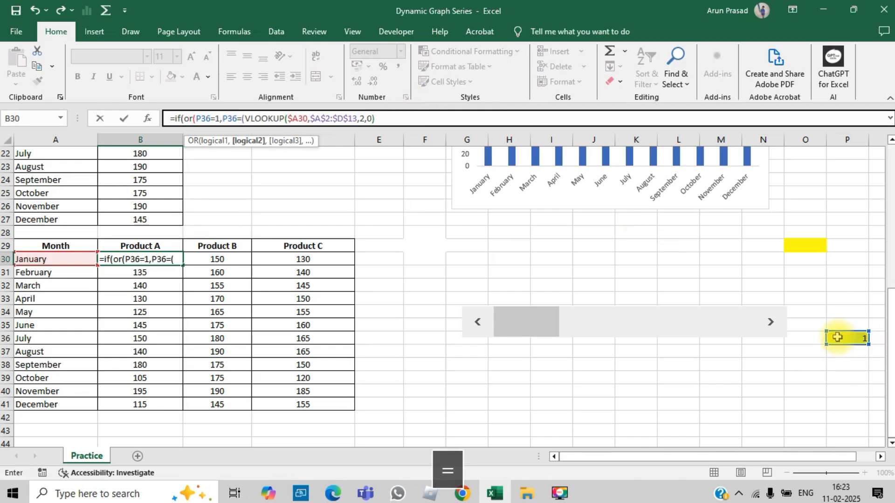
text(1)
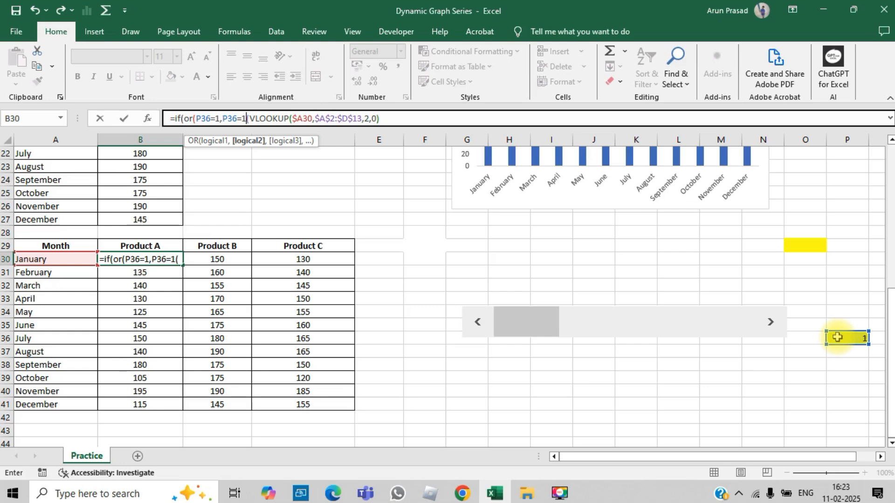
text(,)
key(BackSpace)
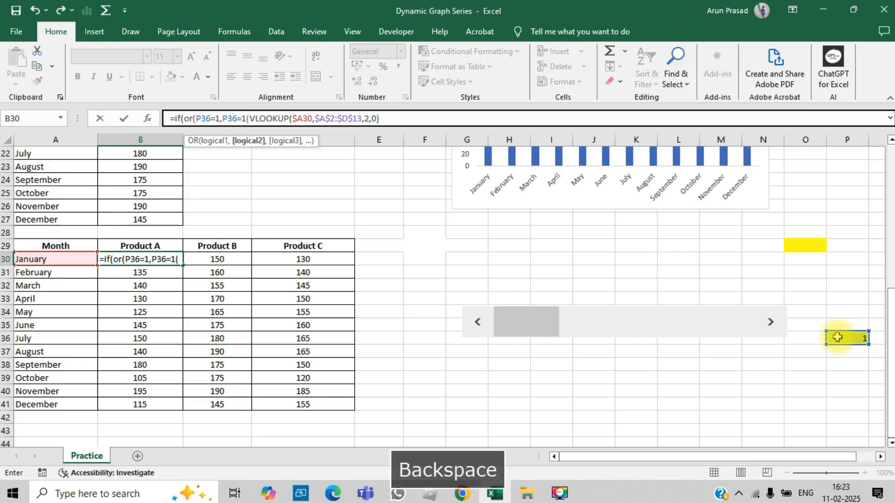
text(),)
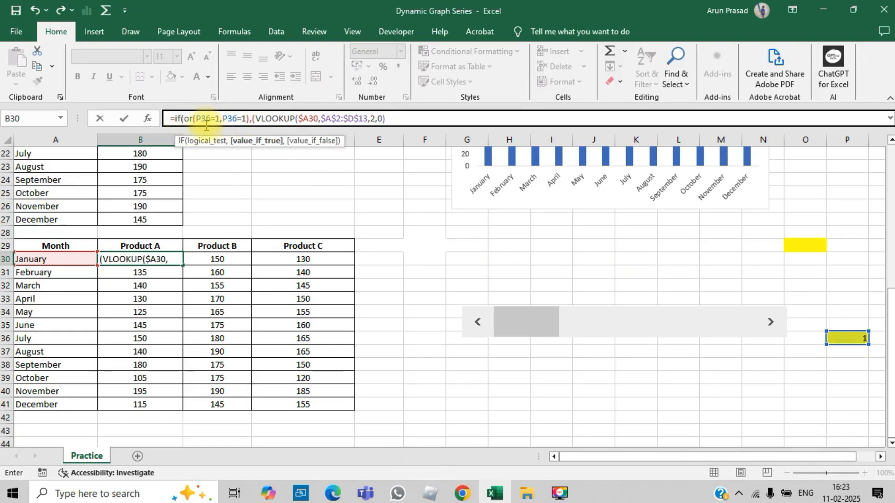
- Change the second comparison in B30's OR test to P36=2
click(244, 118)
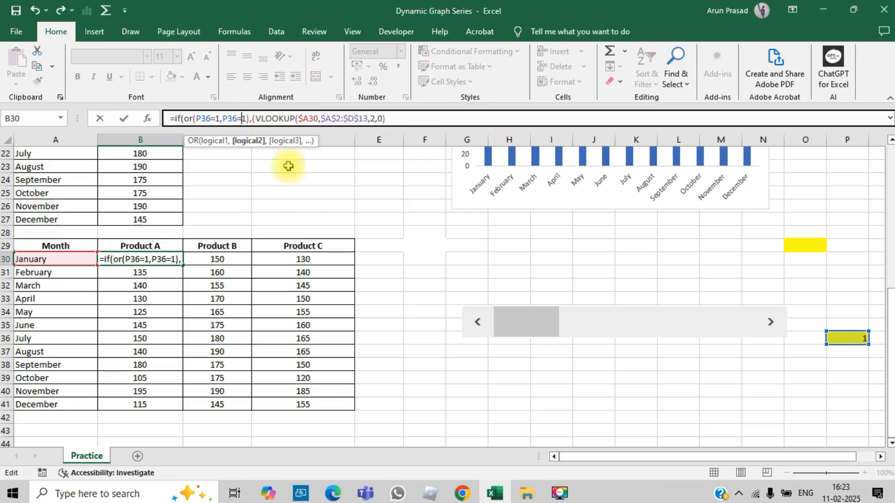
key(BackSpace)
text(2)
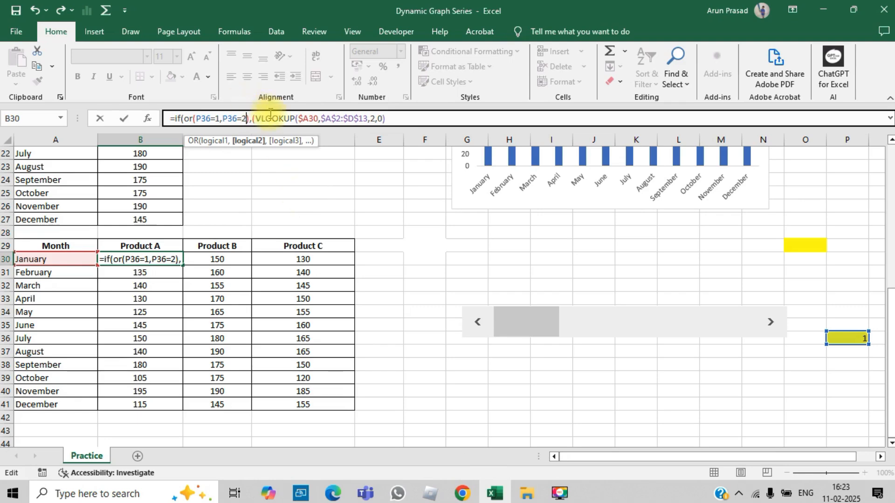
- Add 0 as the IF function's value_if_false in B30, close the brackets and try to commit the formula
click(392, 118)
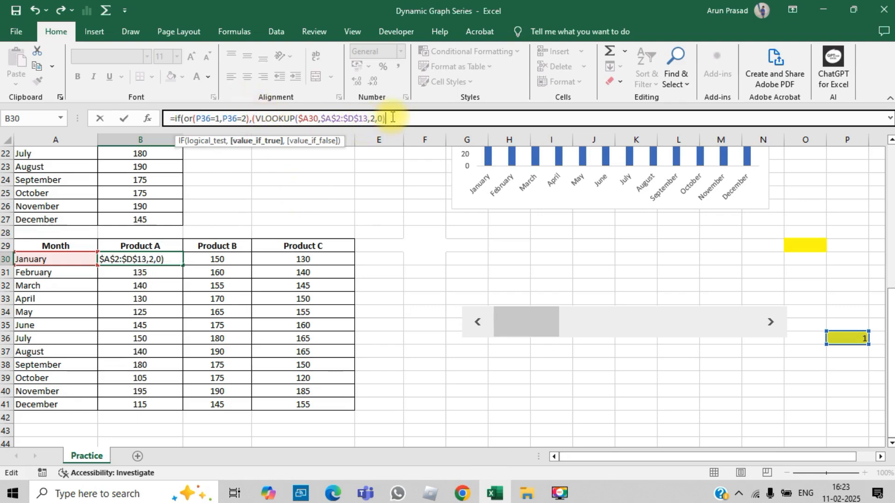
text(,0))
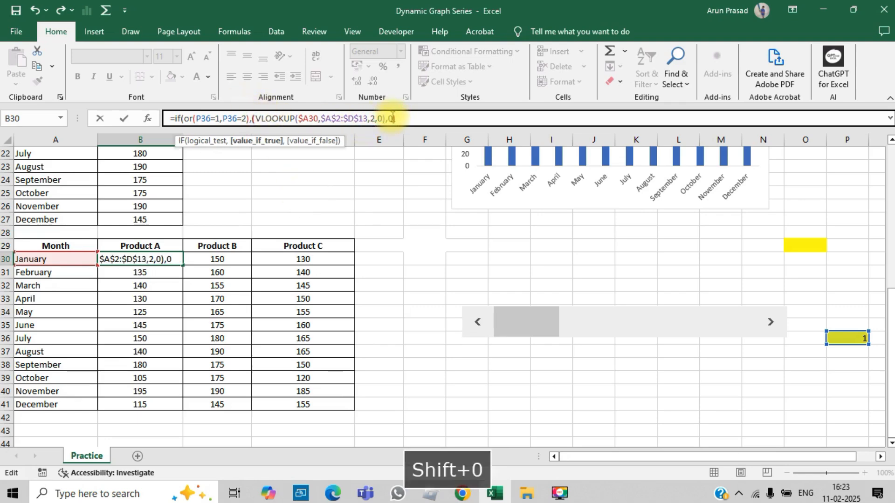
text())
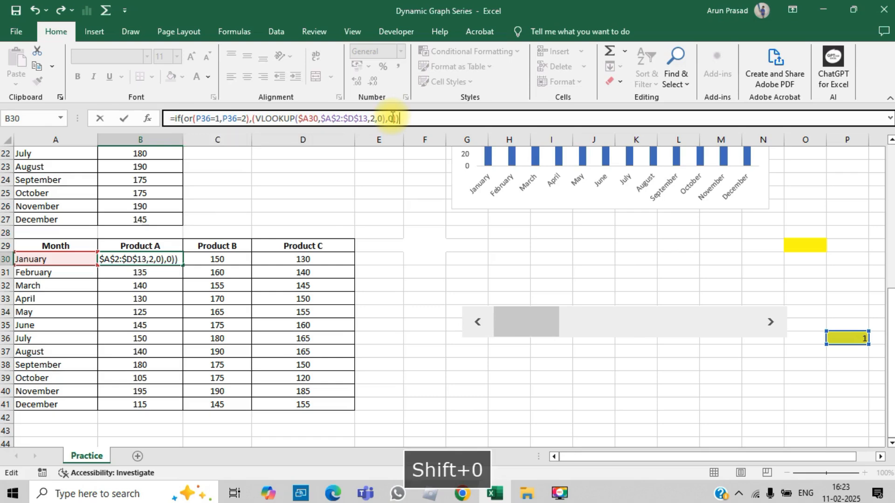
key(Return)
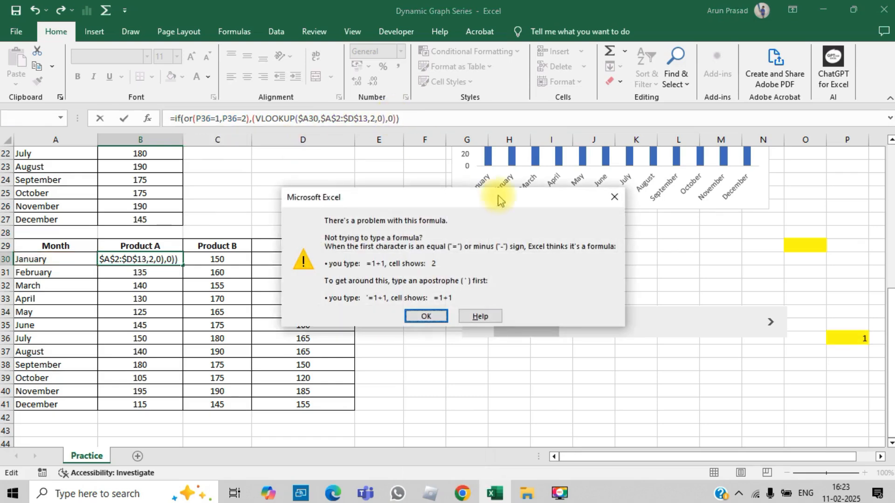
click(614, 198)
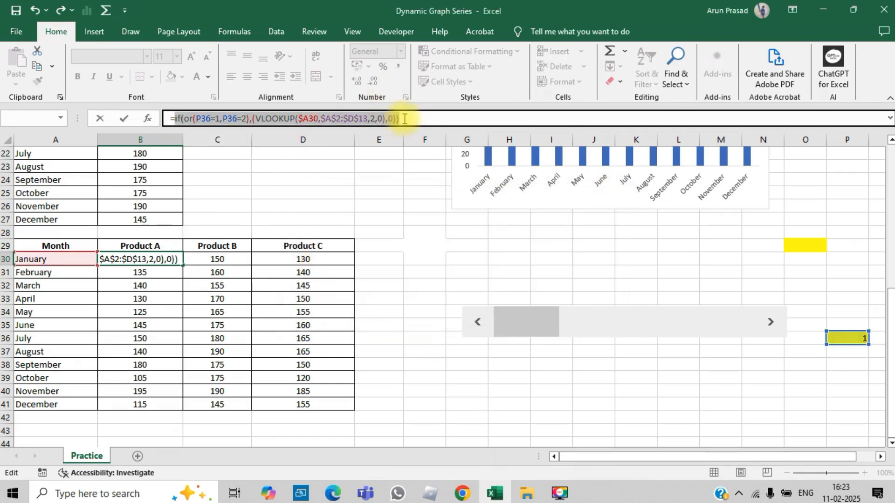
- Remove the extra opening parenthesis before VLOOKUP in B30's formula, keeping the comma after the OR test
click(251, 118)
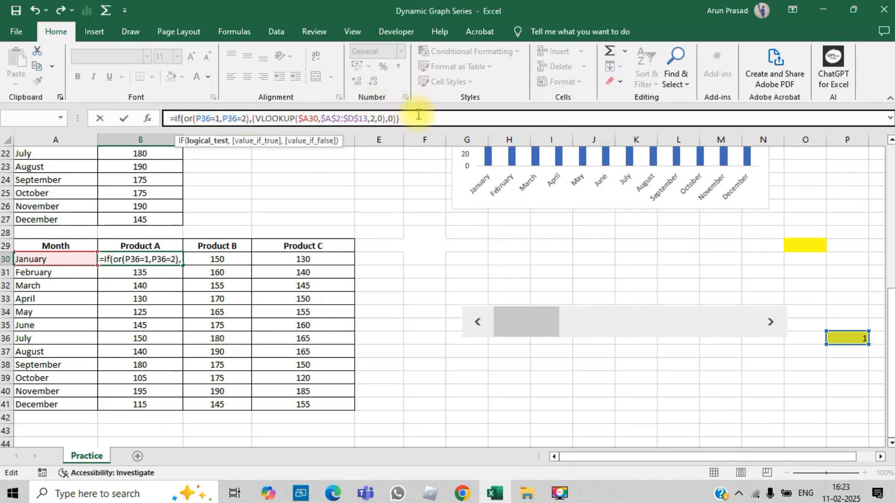
click(412, 120)
click(207, 118)
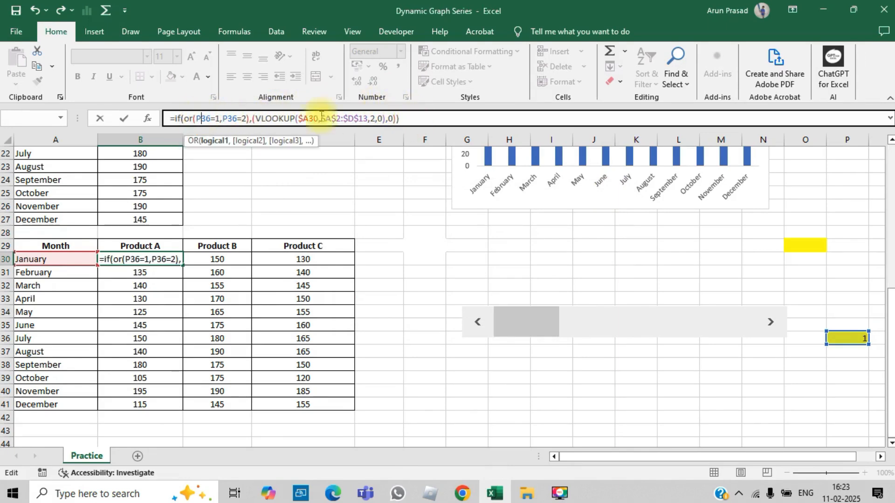
key(Left)
key(Left)
key(Right)
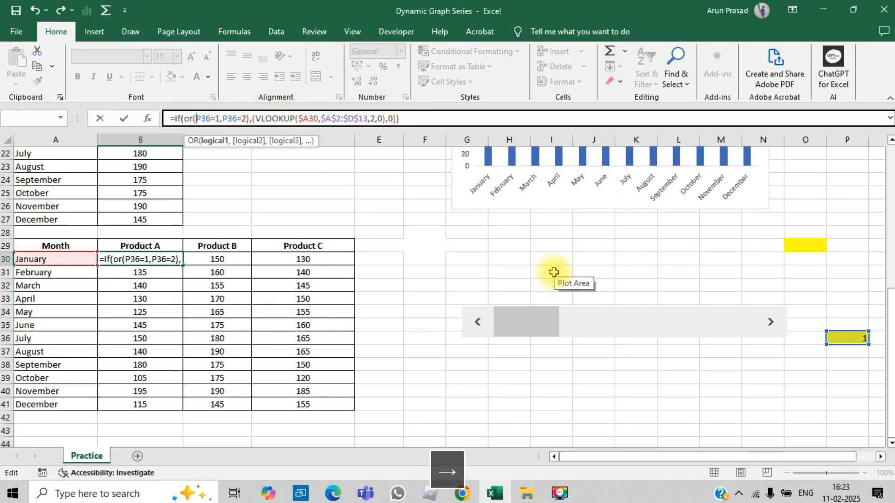
key(Right)
key(Right)
key(Right)
key(Right)
key(Right)
key(Right)
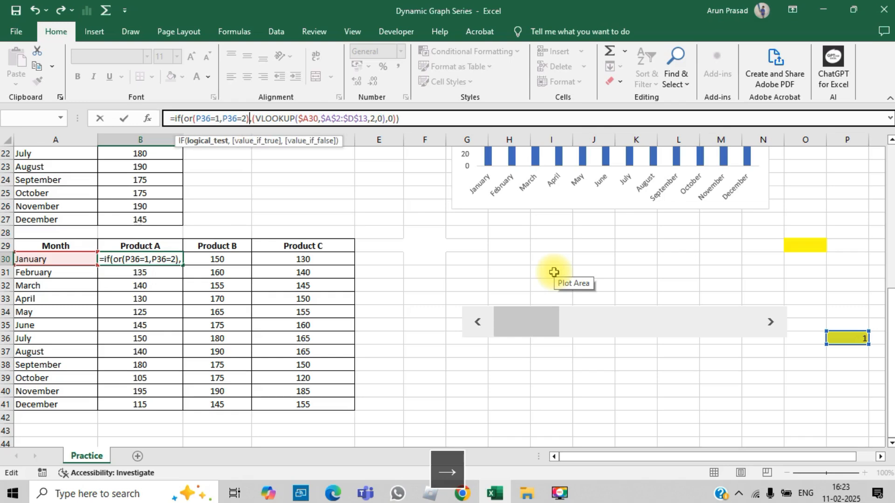
key(BackSpace)
key(Right)
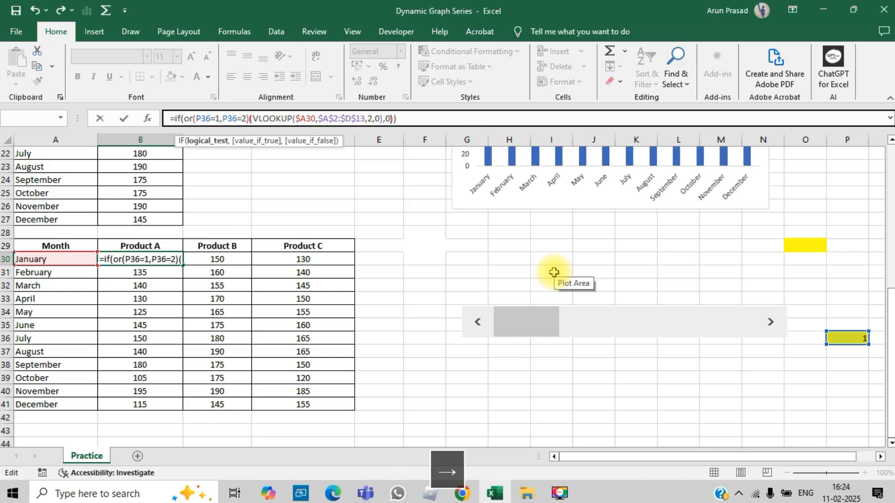
key(BackSpace)
text(,)
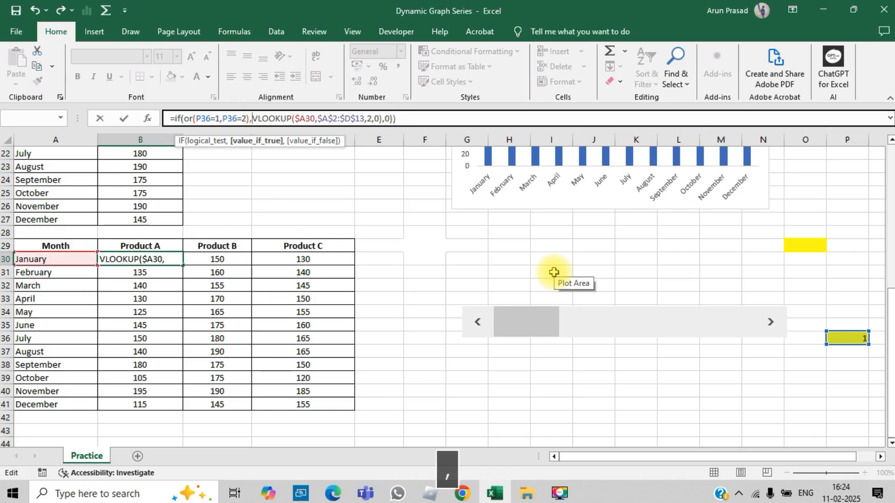
- Remove the surplus closing parenthesis and commit B30's formula as =IF(OR(P36=1,P36=2),VLOOKUP($A30,$A$2:$D$13,2,0),0)
key(Right)
key(Right)
key(Right)
key(Right)
key(Right)
key(Right)
key(Right)
key(Right)
key(Right)
key(Right)
key(Right)
key(Right)
key(Right)
key(Right)
key(Right)
key(Right)
key(Right)
key(Right)
key(Right)
key(Right)
key(Right)
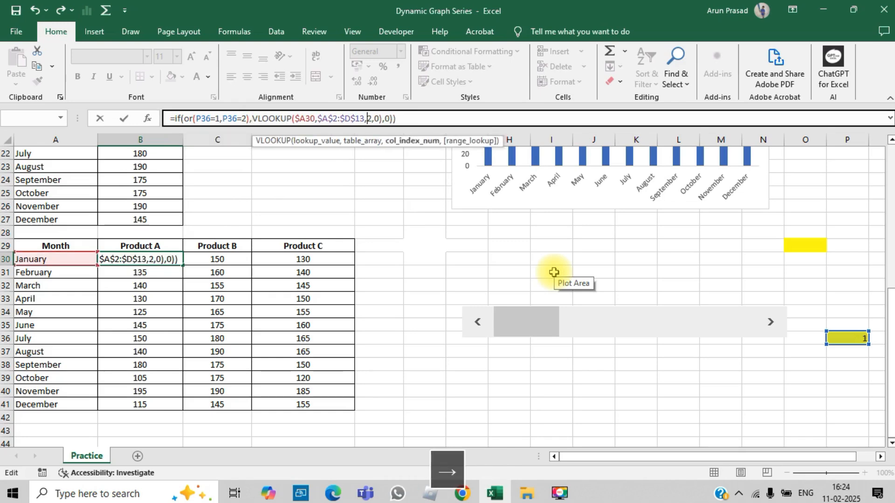
key(BackSpace)
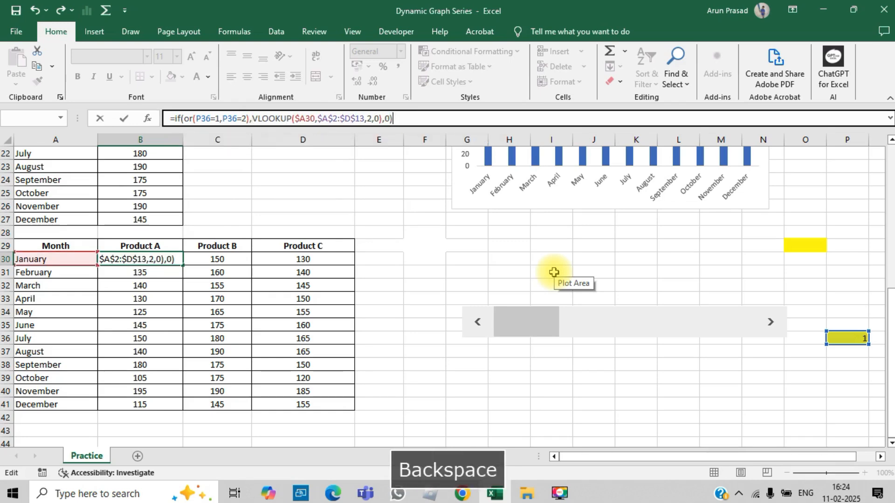
key(BackSpace)
text())
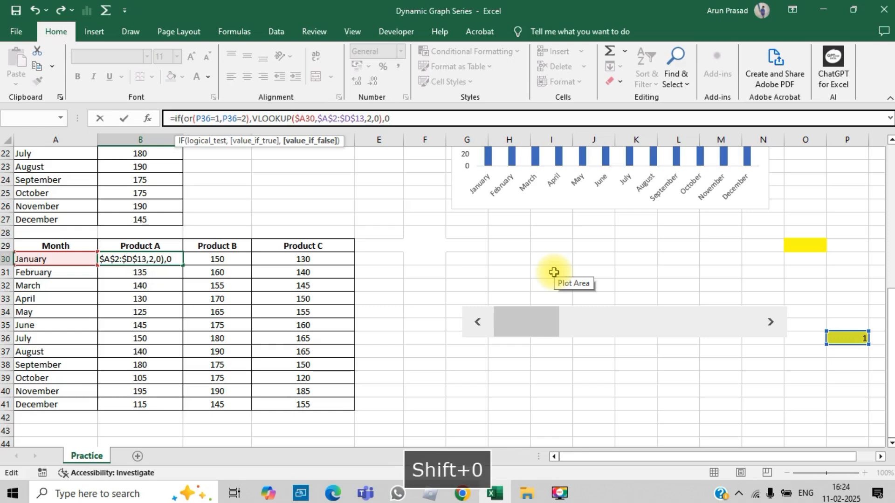
key(Return)
key(Up)
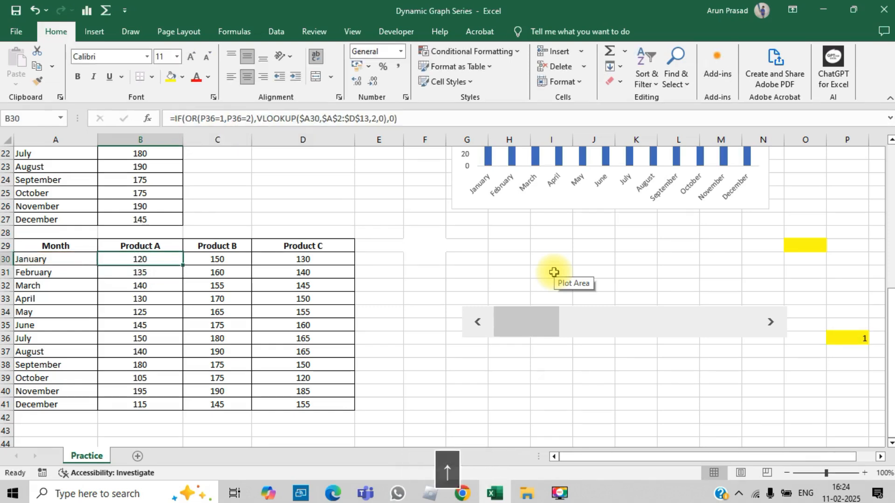
- Set B30's font size to 16 and review its enlarged formula inside the cell
double_click(172, 258)
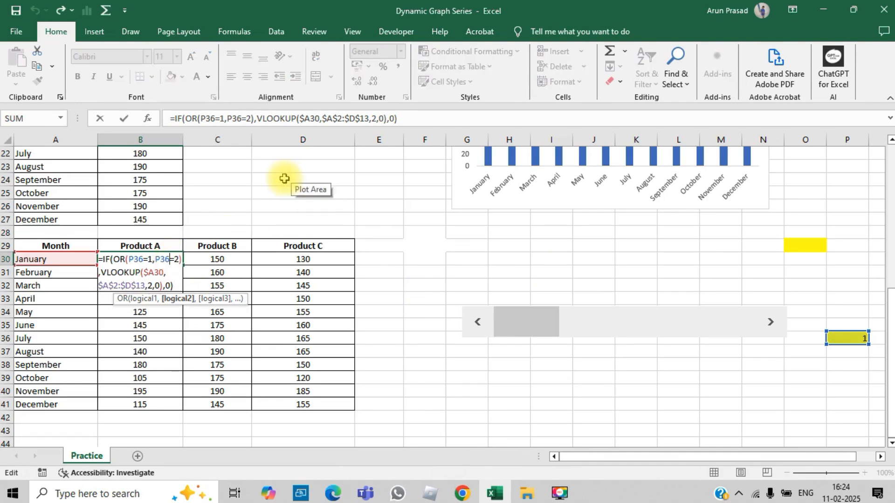
key(Escape)
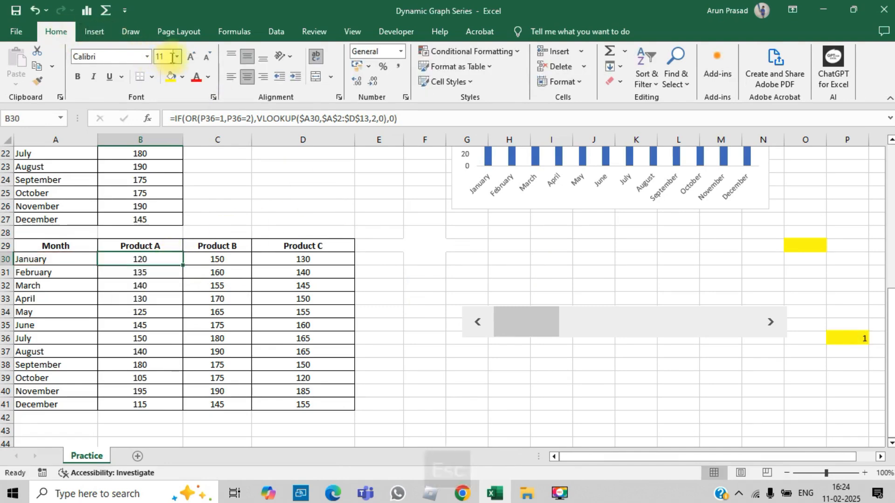
click(177, 56)
click(161, 147)
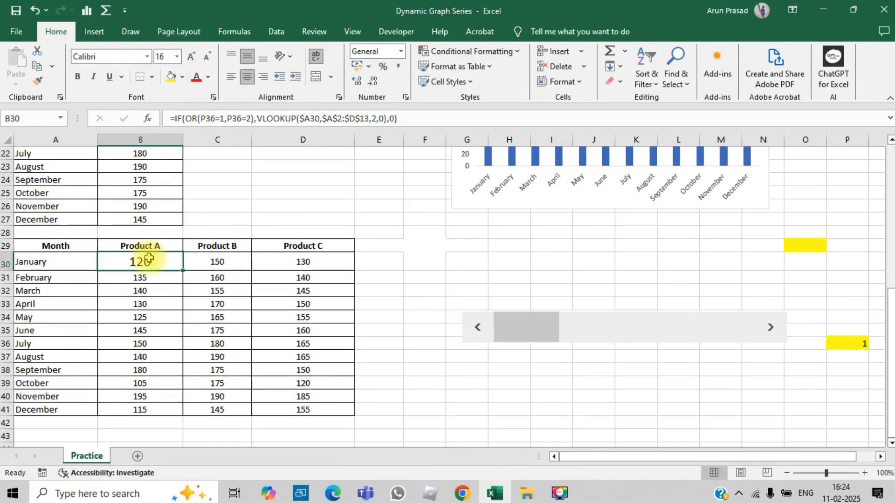
double_click(147, 261)
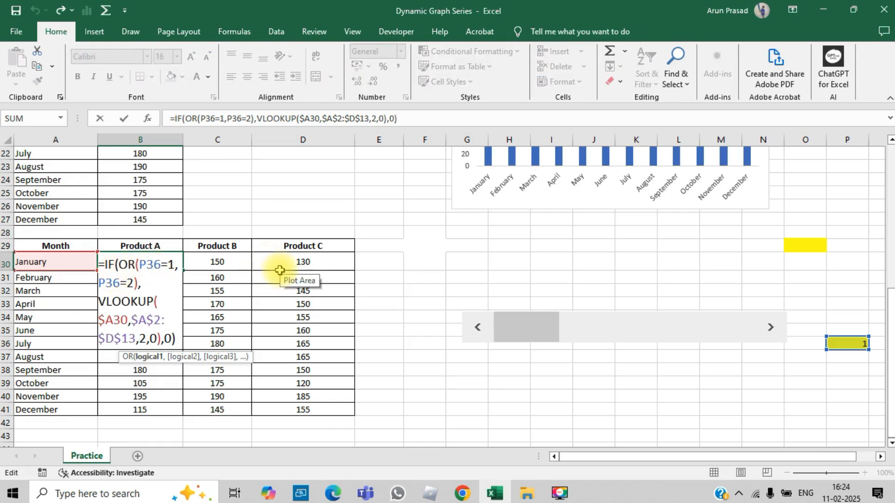
key(Return)
key(Up)
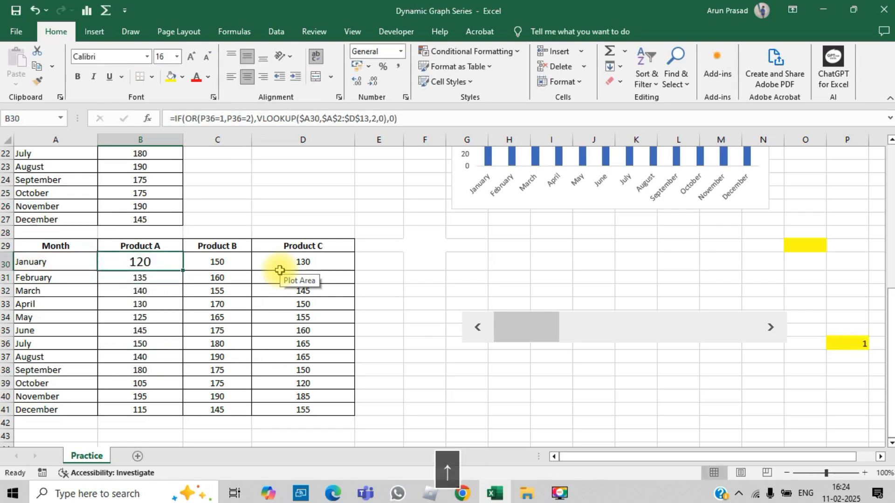
- Try copying B30's formula with relative P36 references across the three product columns, January to December (B30:D41)
key(ctrl+c)
key(shift+Right)
key(shift+Right)
key(shift+Down)
key(shift+Down)
key(shift+Down)
key(shift+Down)
key(shift+Down)
key(shift+Down)
key(shift+Down)
key(shift+Down)
key(shift+Down)
key(shift+Down)
key(shift+Down)
key(ctrl+v)
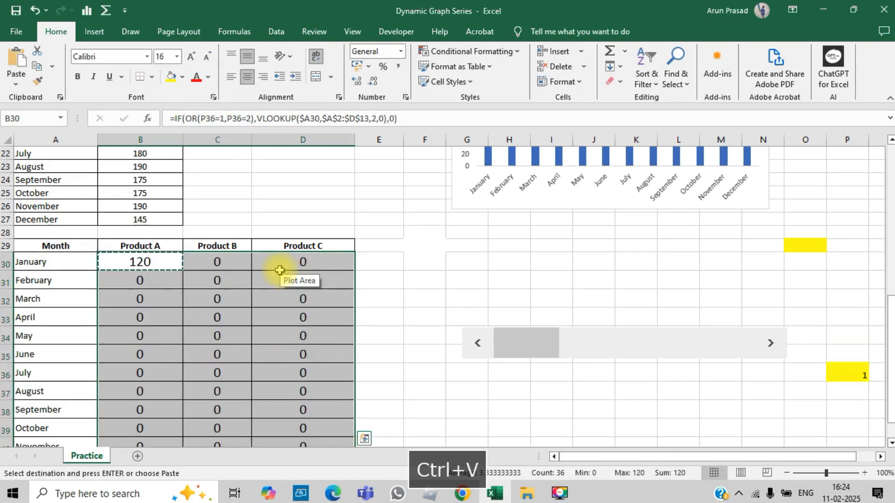
key(Down)
key(Up)
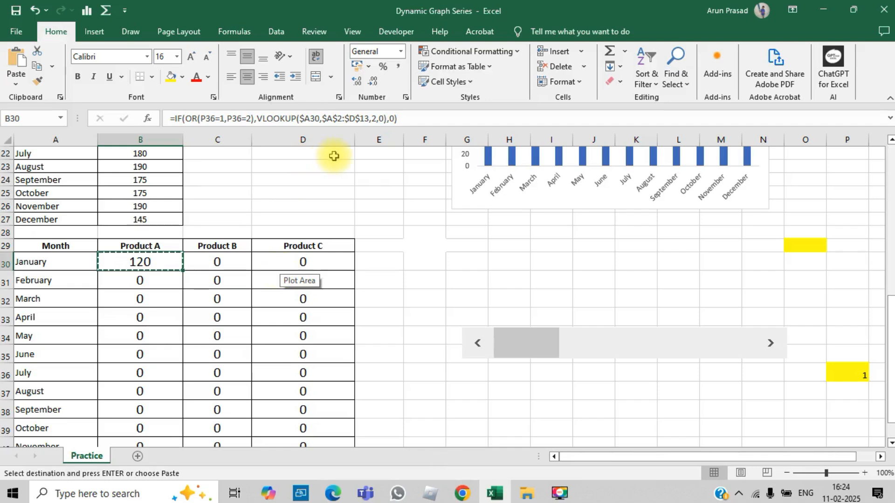
- Make both P36 references in B30's OR test absolute as $P$36 and commit the formula
click(211, 118)
key(F4)
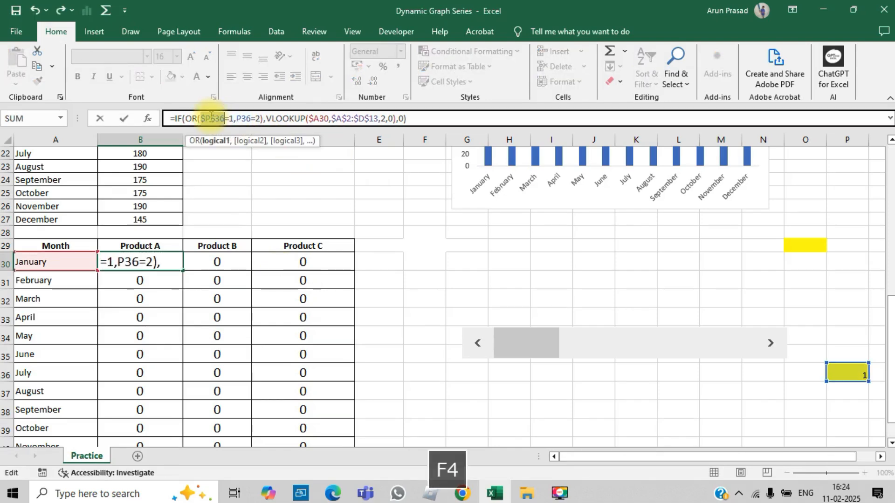
click(242, 117)
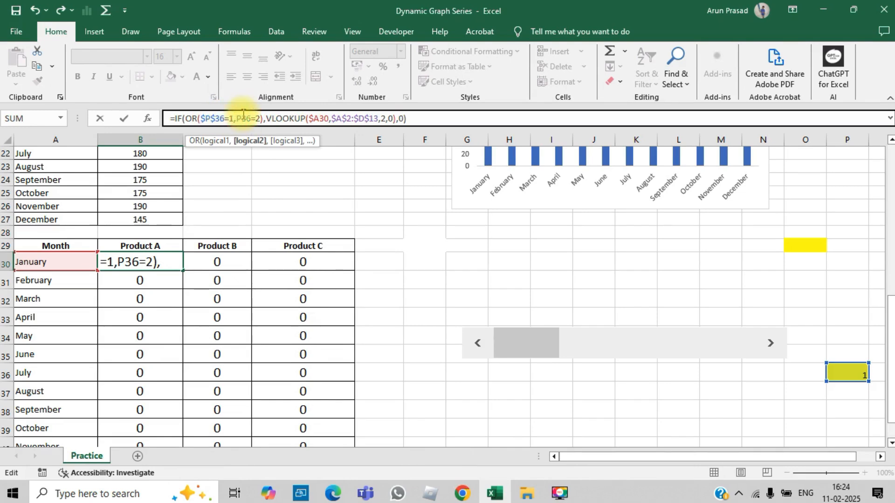
key(F4)
key(Return)
key(Up)
- Copy B30's formula with the absolute $P$36 references into the whole product range B30:D41
key(ctrl+c)
key(shift+Right)
key(shift+Right)
key(ctrl+shift+Down)
key(ctrl+v)
- Examine the pasted formulas in several cells of the Product A to C columns, ending on B30
key(Down)
key(Up)
key(Right)
key(Right)
key(Down)
key(Down)
key(Left)
key(Up)
key(Up)
key(Left)
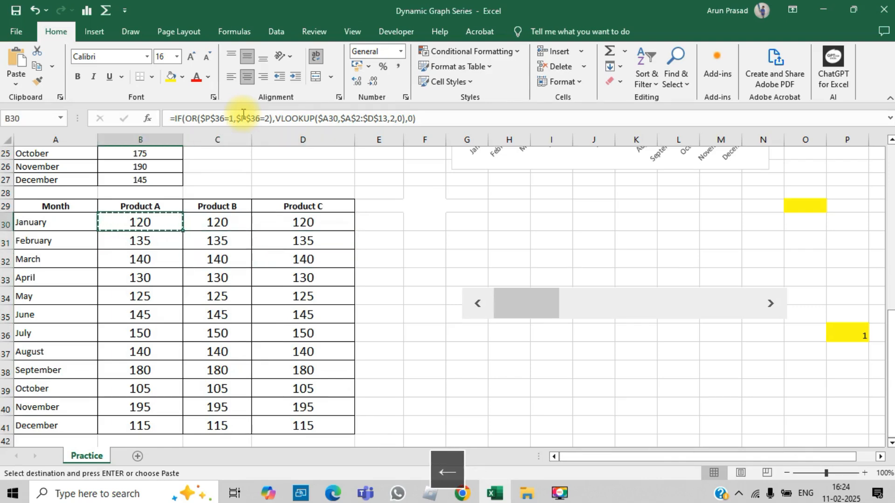
- Change the second condition of C30's OR test to $P$36=3 and commit the Product B formula
key(Right)
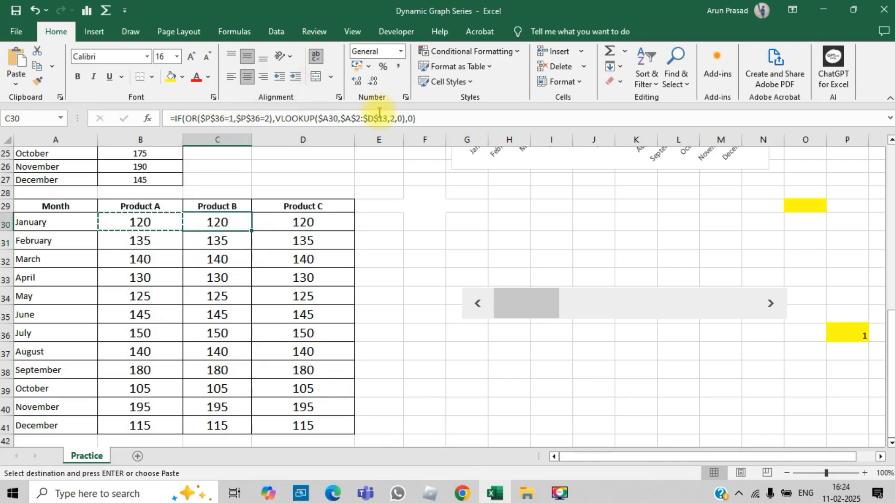
double_click(265, 118)
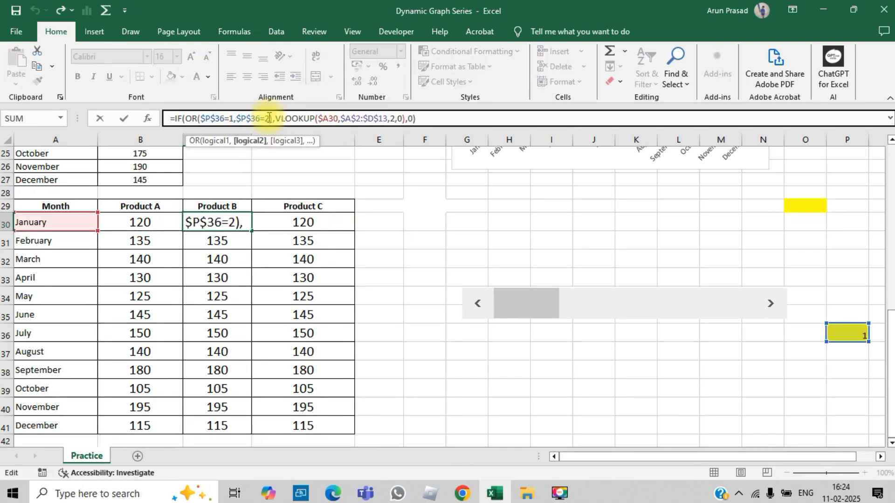
text(3)
key(Return)
key(Up)
- Change the second condition of D30's OR test to $P$36=4 and commit the Product C formula
key(Right)
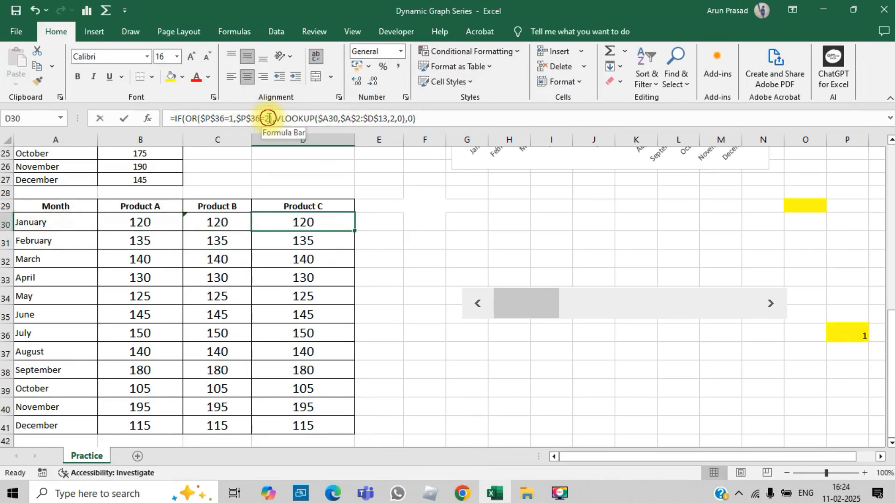
click(268, 119)
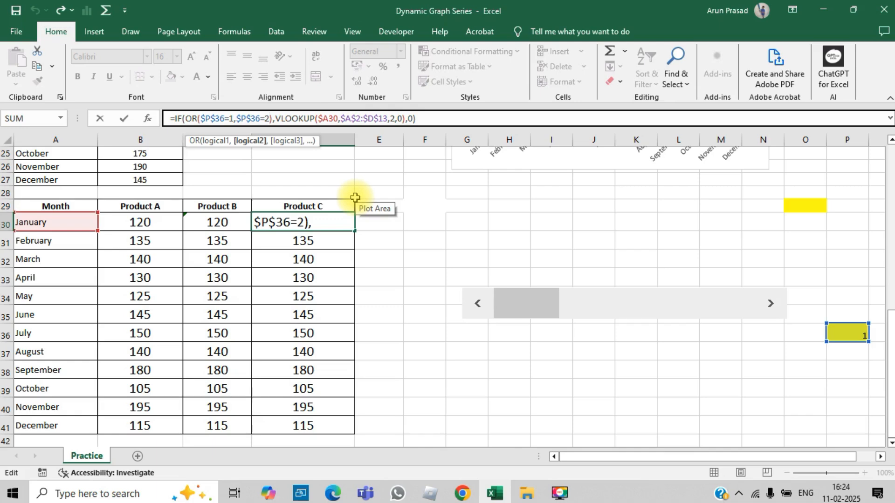
key(BackSpace)
text(4)
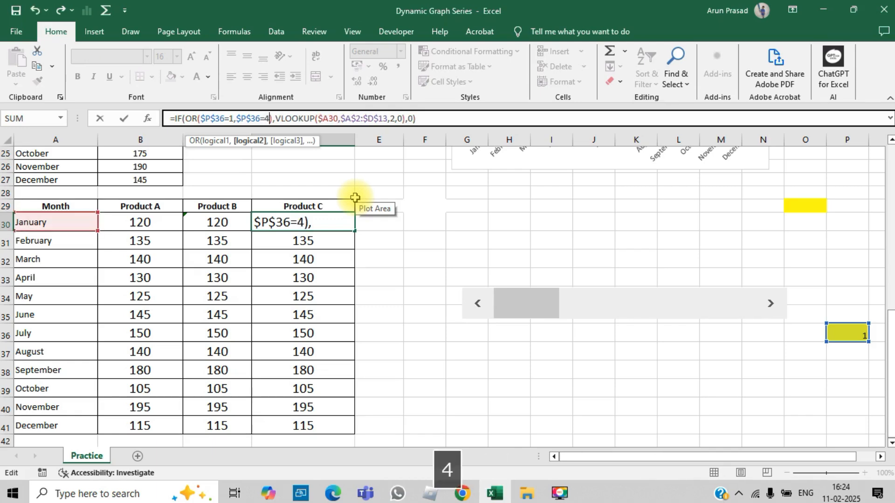
key(Return)
- Fill the January formulas with the edited OR tests down through December in the Product B and Product C columns
key(Up)
key(Left)
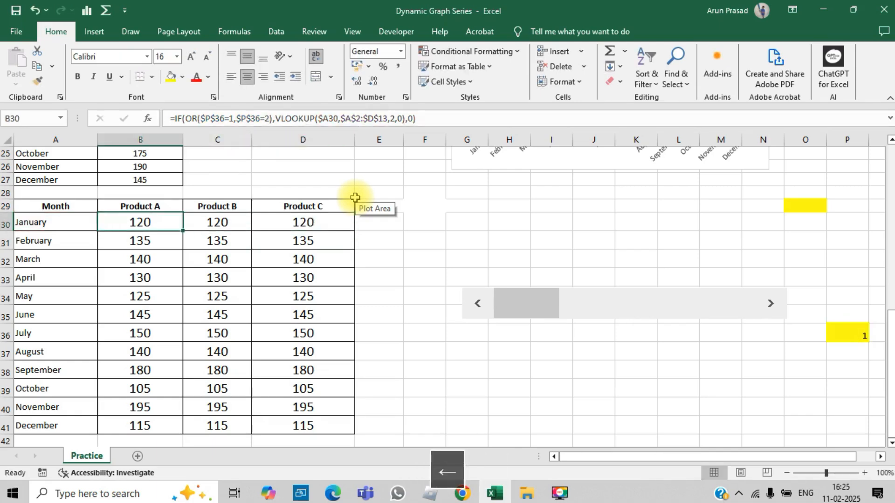
key(shift+Right)
key(shift+Right)
click(240, 222)
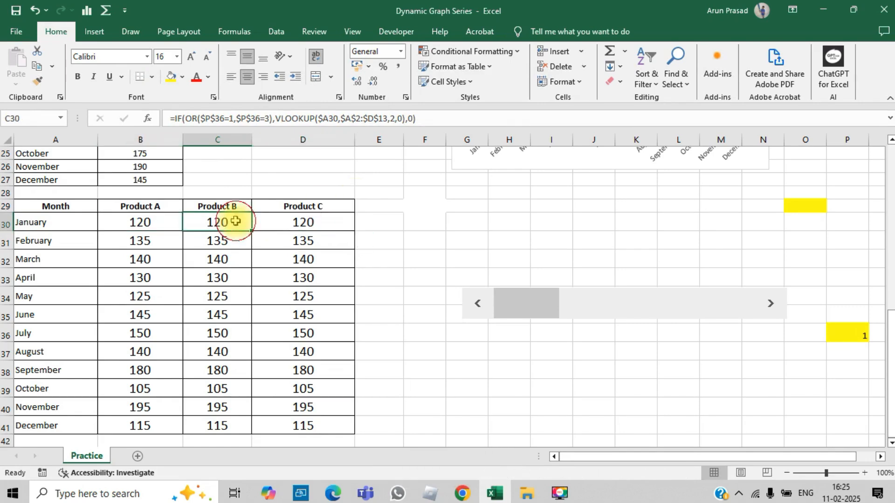
key(ctrl+shift+Down)
click(288, 218)
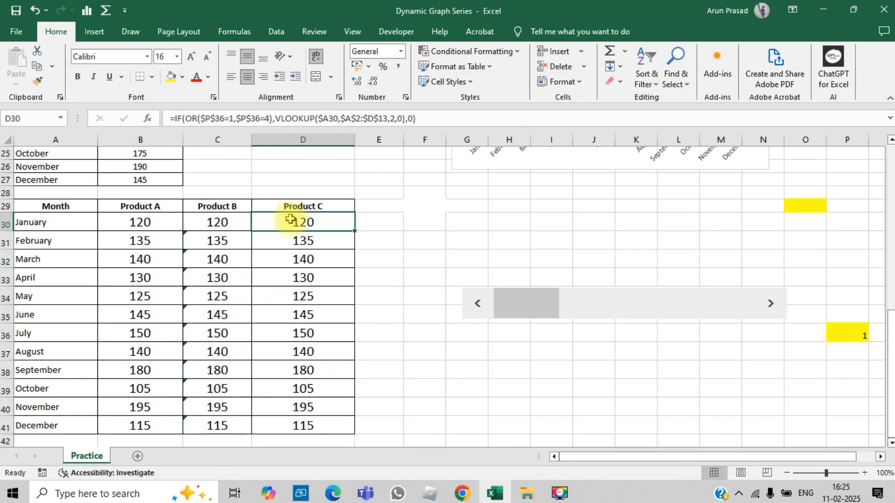
key(ctrl+shift+Down)
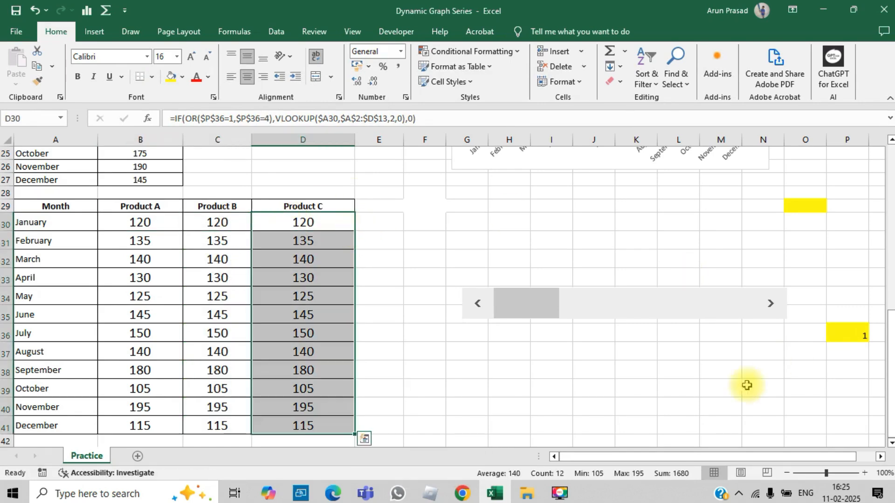
click(713, 404)
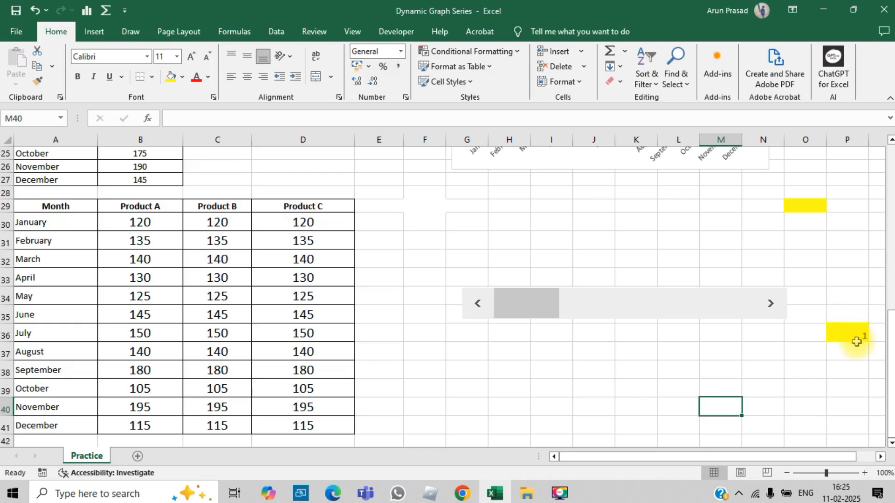
- Step the scroll bar through 2, 3 and 4 and back to 2 to test how the product columns respond
click(770, 305)
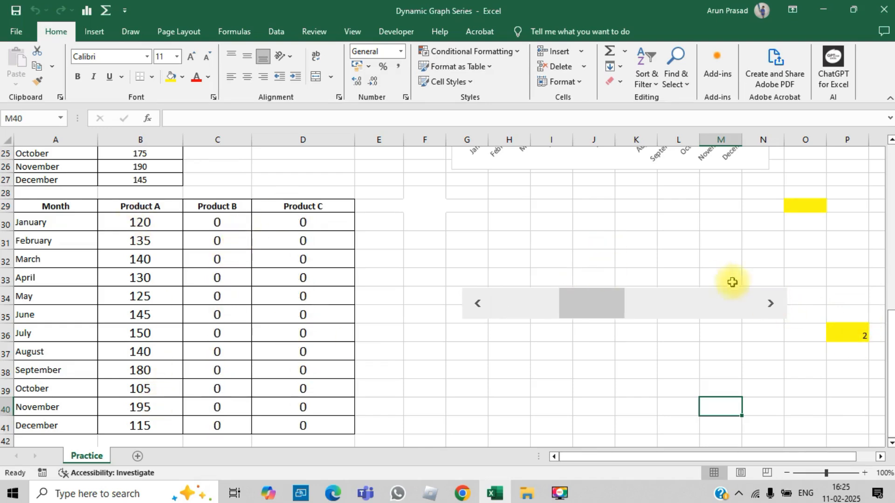
click(771, 304)
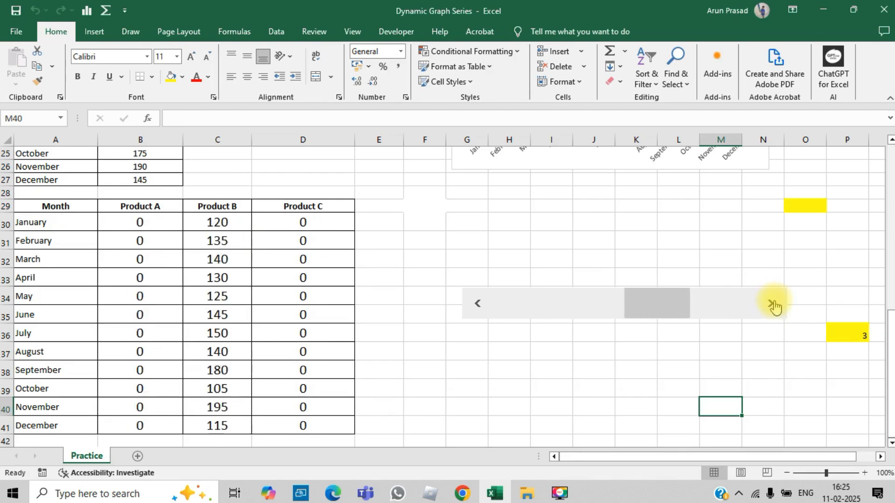
click(772, 308)
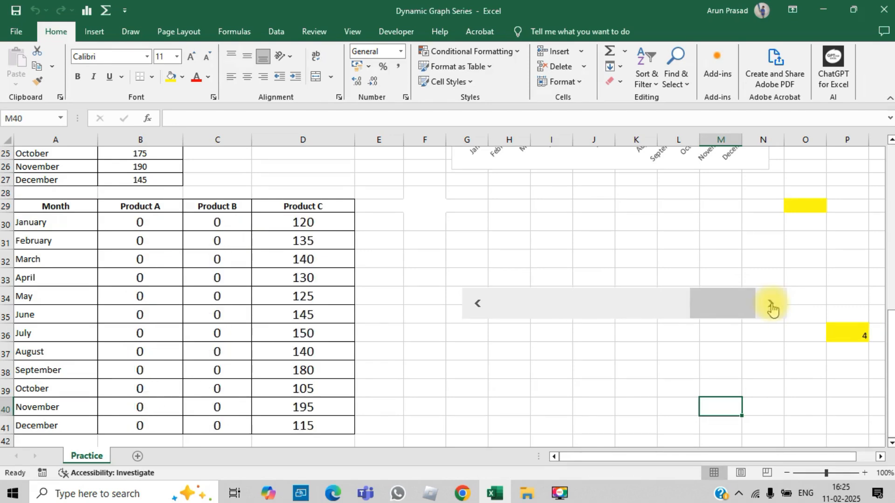
click(478, 307)
click(479, 308)
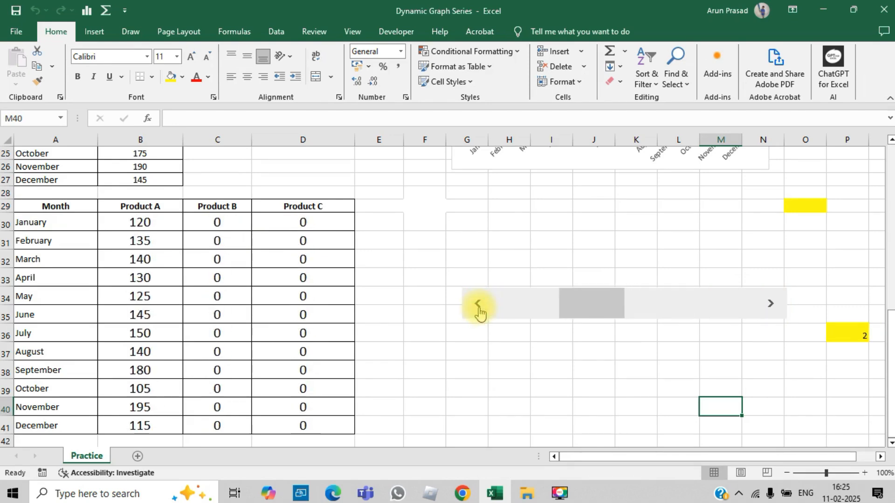
- Insert a Line with Markers chart from A29:D41, place it just below the scroll bar and widen it slightly
drag(60, 206, 289, 422)
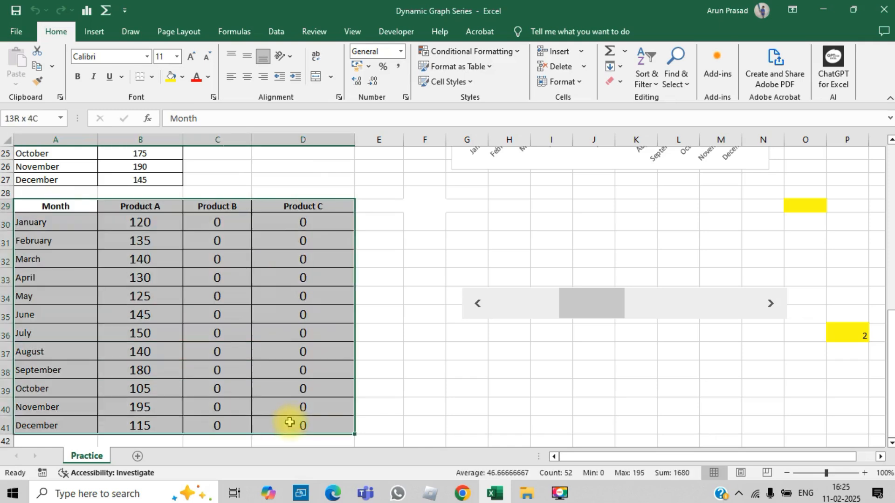
click(96, 32)
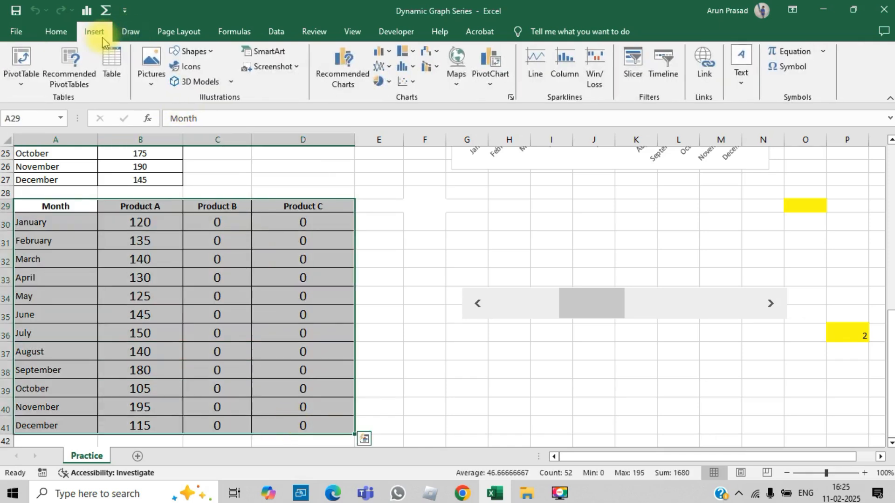
click(382, 67)
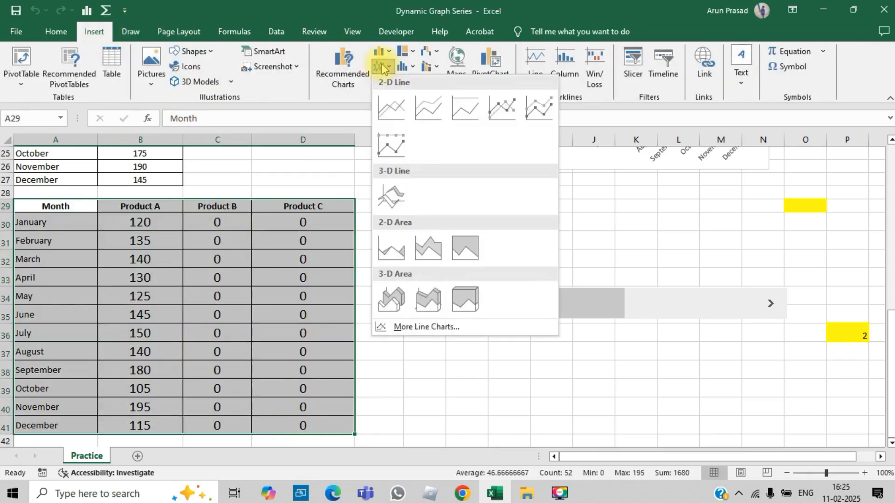
click(504, 110)
drag(551, 203, 715, 328)
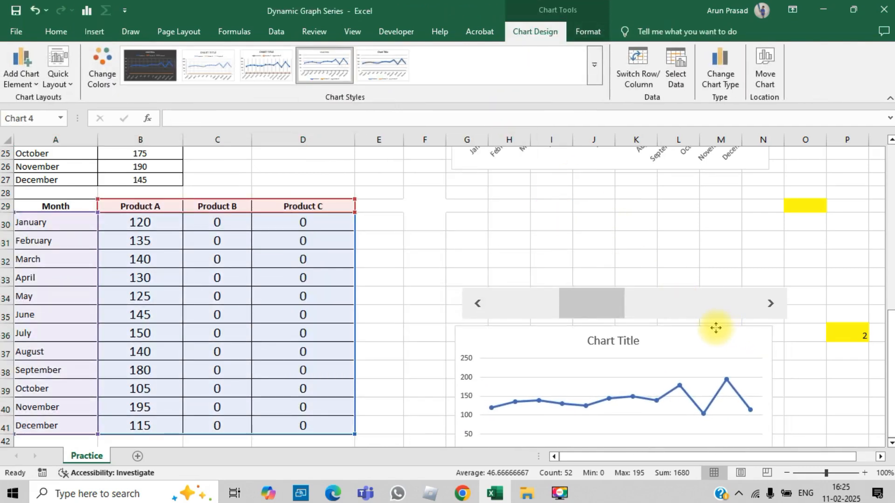
drag(773, 415, 789, 416)
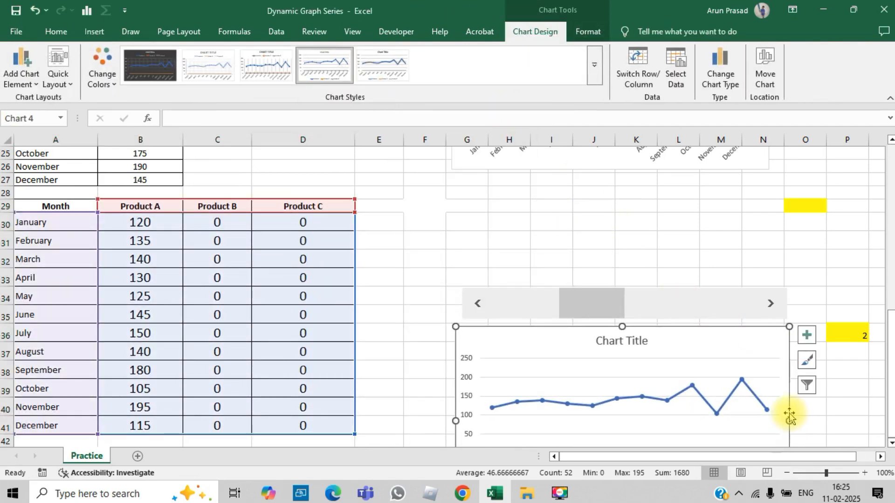
- Set the scroll bar back to 1 and check the chart lines and the formula in B30
click(482, 304)
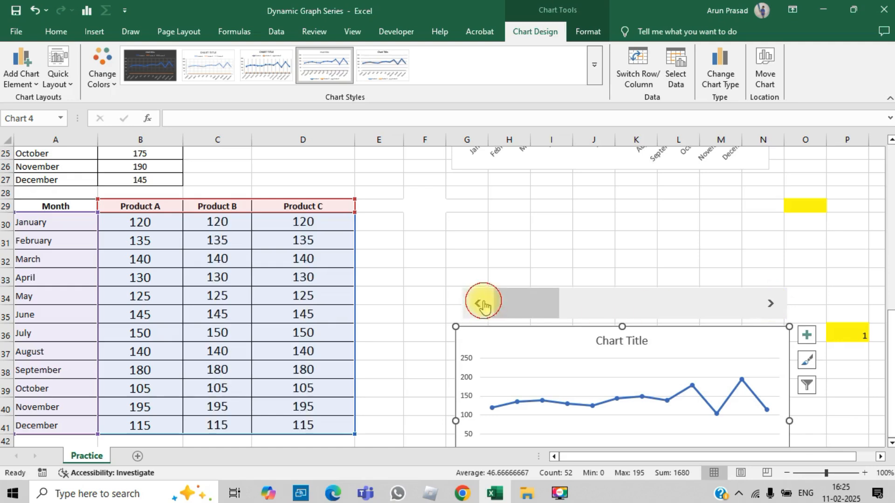
drag(889, 412, 888, 382)
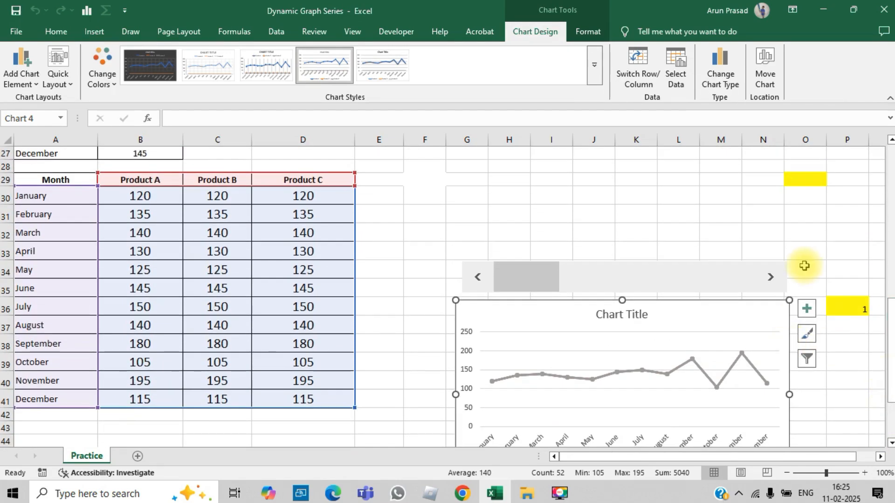
click(147, 197)
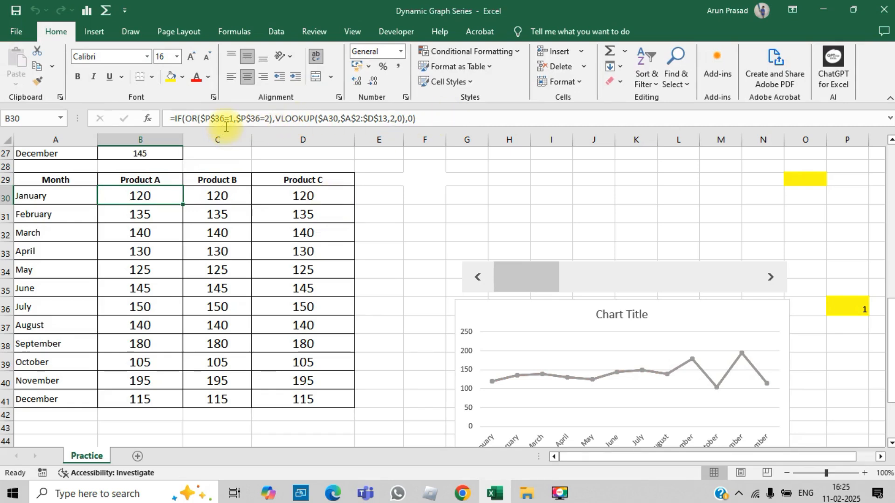
- Set the VLOOKUP column index in Product B's January formula (C30) to 3
click(213, 196)
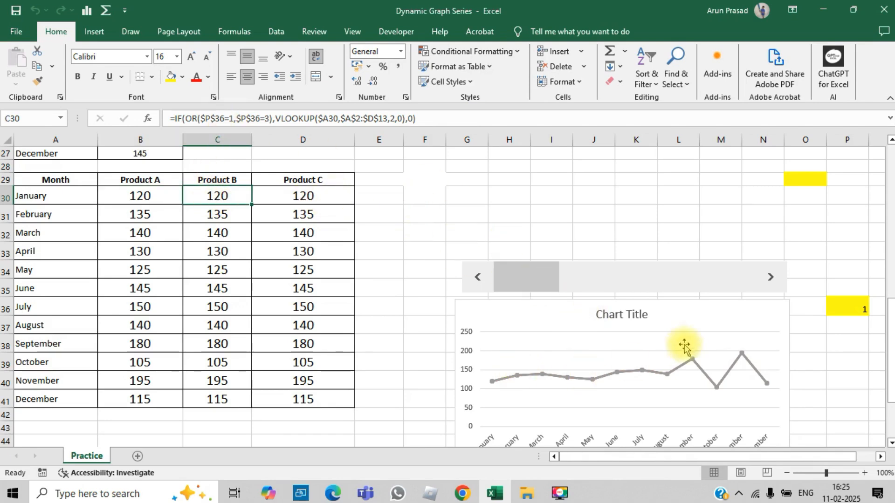
click(229, 118)
key(Right)
key(Right)
key(Right)
key(Right)
key(Right)
key(Right)
key(Right)
key(Right)
key(Right)
key(Right)
key(Right)
key(Right)
key(Right)
key(Right)
key(Right)
key(Right)
key(Right)
key(Right)
key(Right)
key(Right)
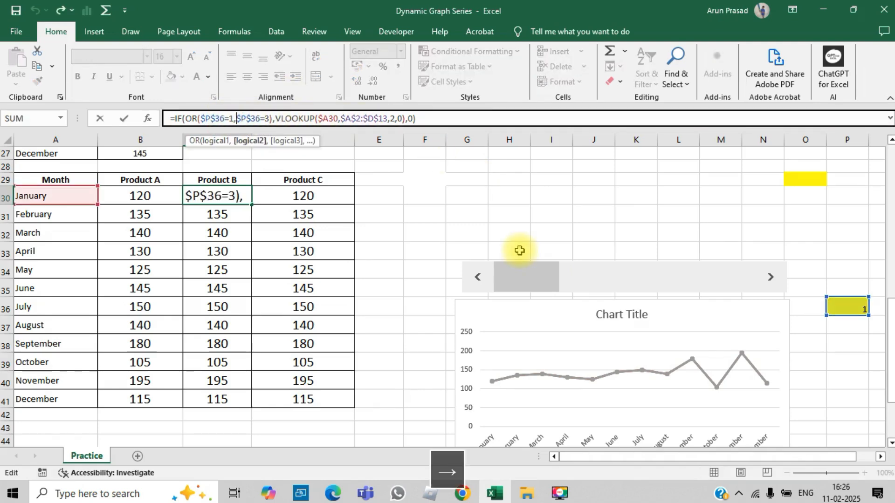
key(Right)
key(Right)
key(BackSpace)
text(3)
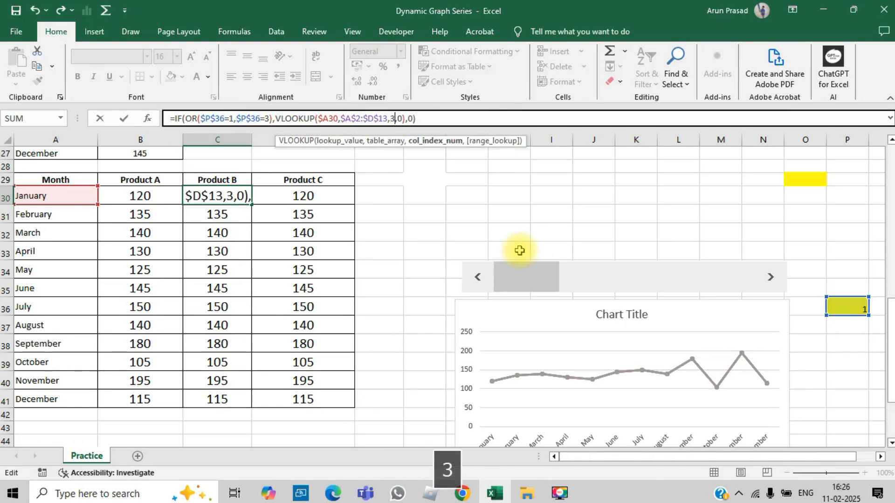
key(Return)
- Set the VLOOKUP column index in Product C's January formula (D30) to 4
key(Right)
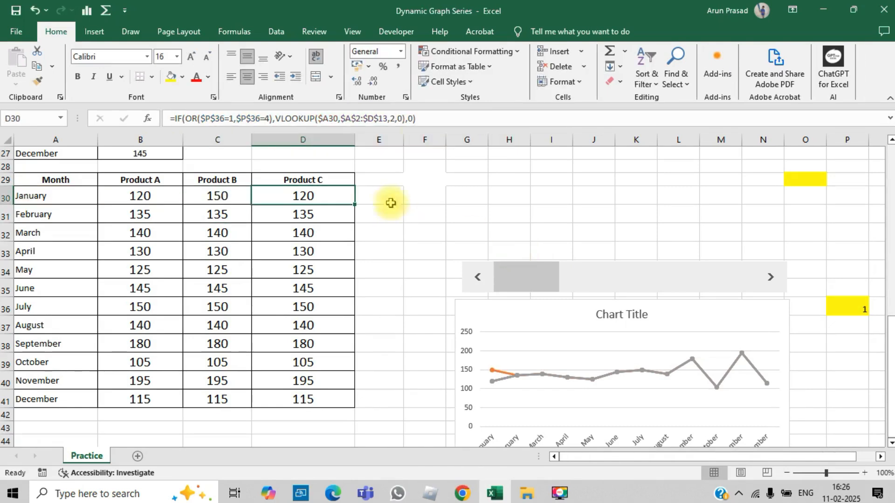
click(395, 117)
key(Left)
key(Left)
key(Left)
key(Left)
key(Left)
key(Left)
key(BackSpace)
text(4)
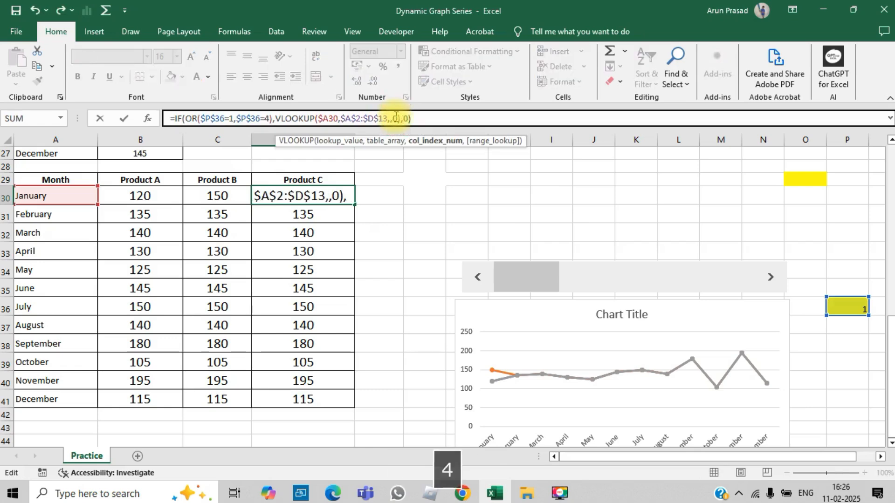
key(Return)
- Fill the January formulas in B30:D30 down through December for all three products
key(Left)
key(Left)
key(Up)
key(Up)
key(Down)
key(shift+Right)
key(shift+Right)
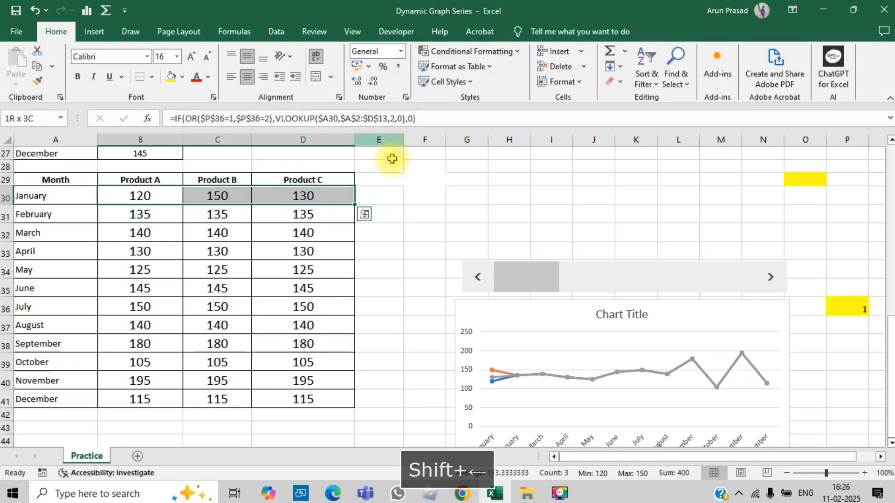
double_click(355, 206)
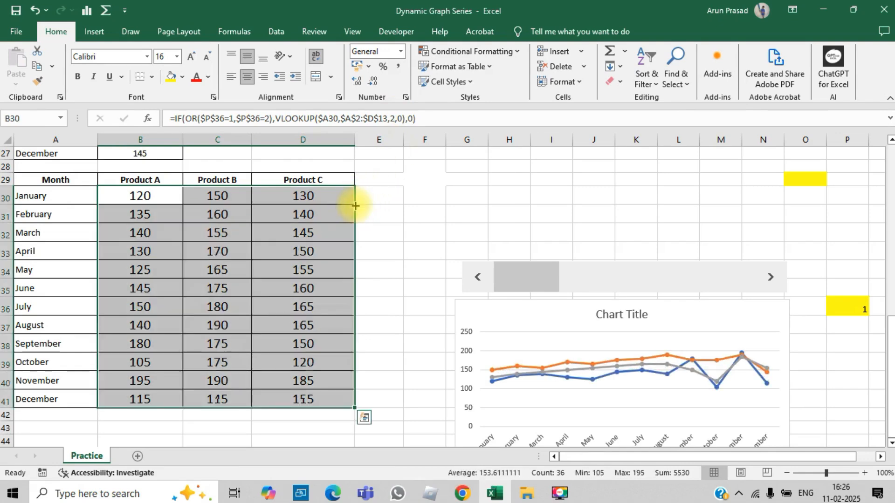
click(296, 252)
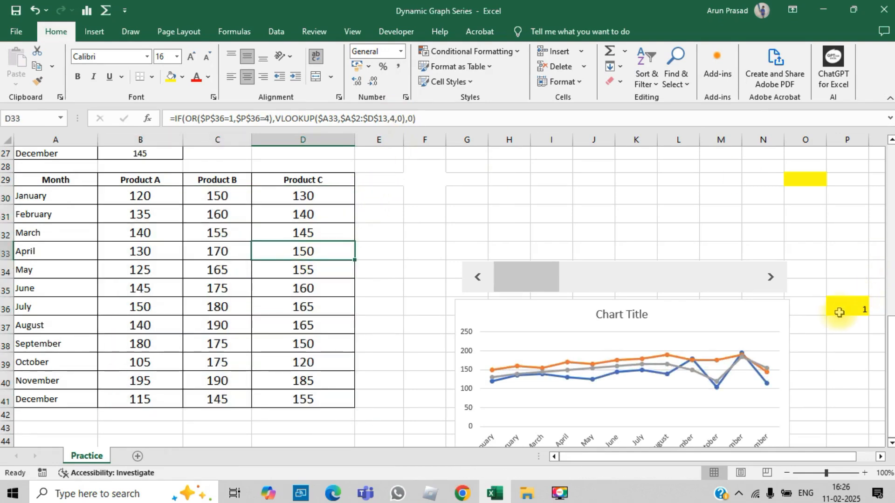
- Step the scroll bar through 2, 3 and 4 to test that the chart shows each product's series on its own
click(771, 279)
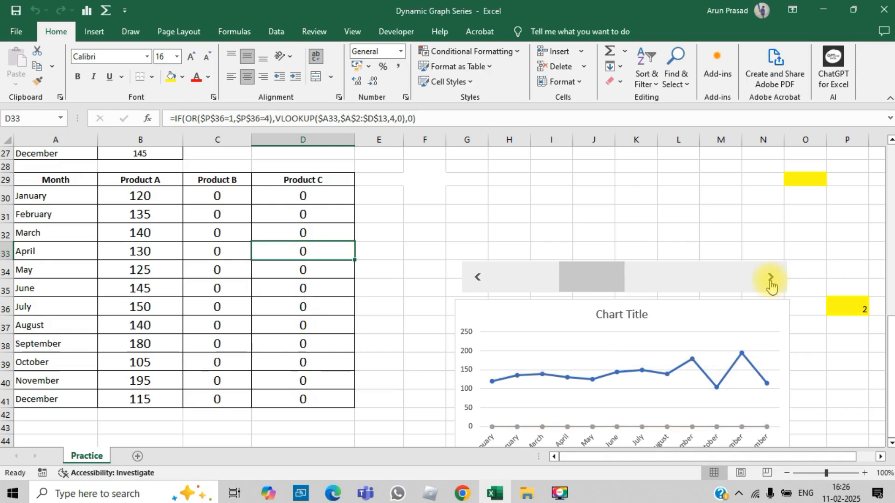
click(63, 452)
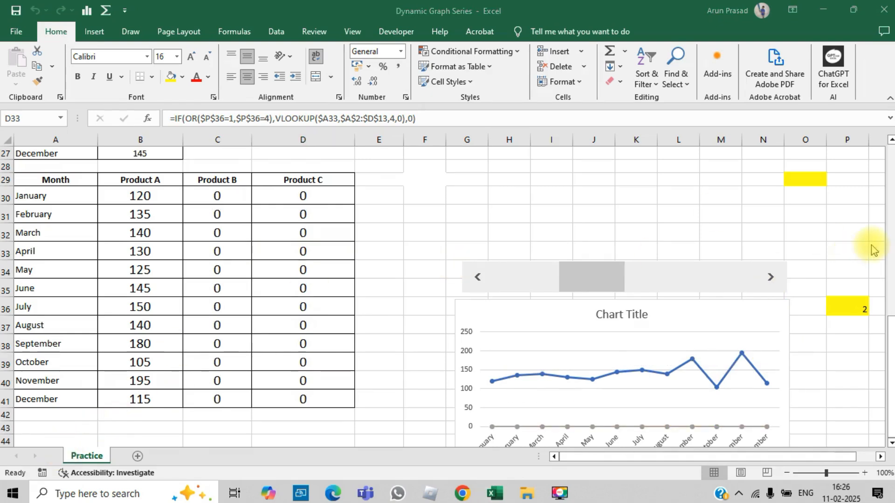
click(770, 280)
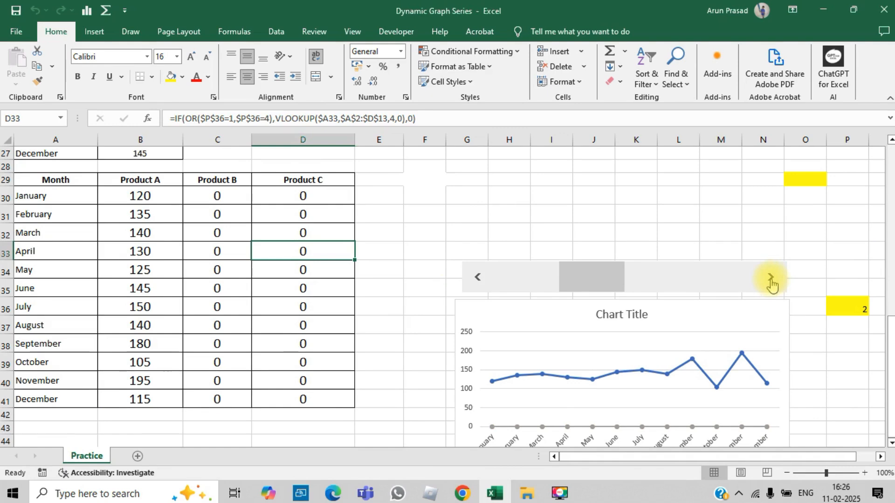
click(770, 280)
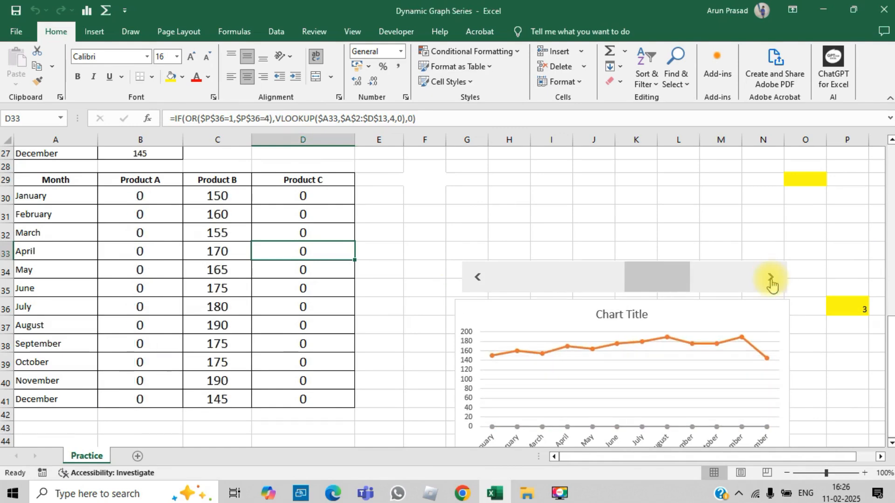
click(771, 280)
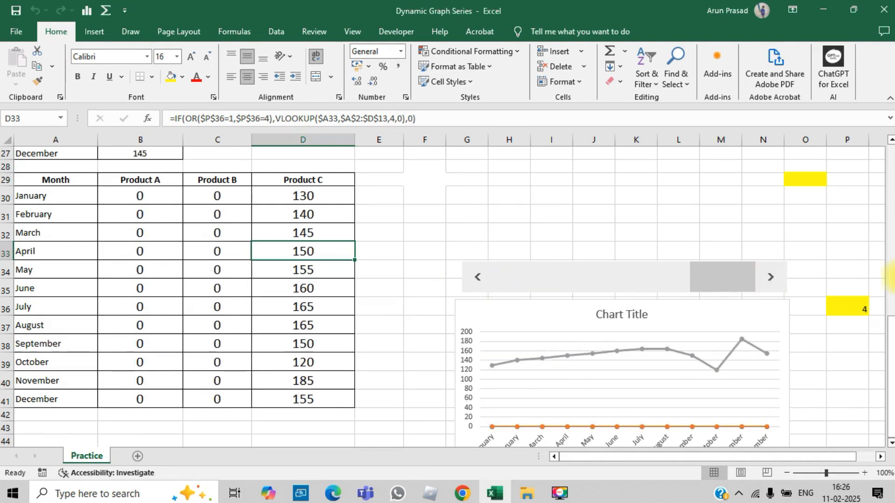
- Step the scroll bar back through 3, 2 and 1 and forward to 2 to test the chart's single-product and all-products views
right_click(890, 359)
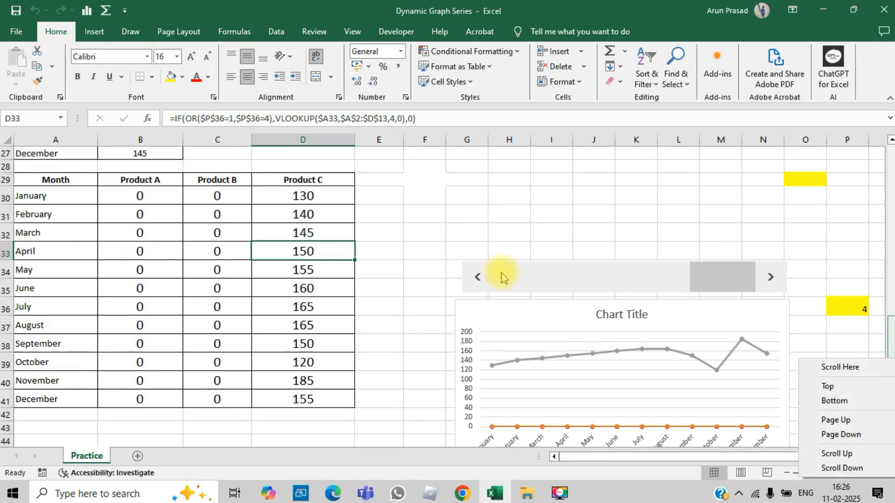
click(478, 277)
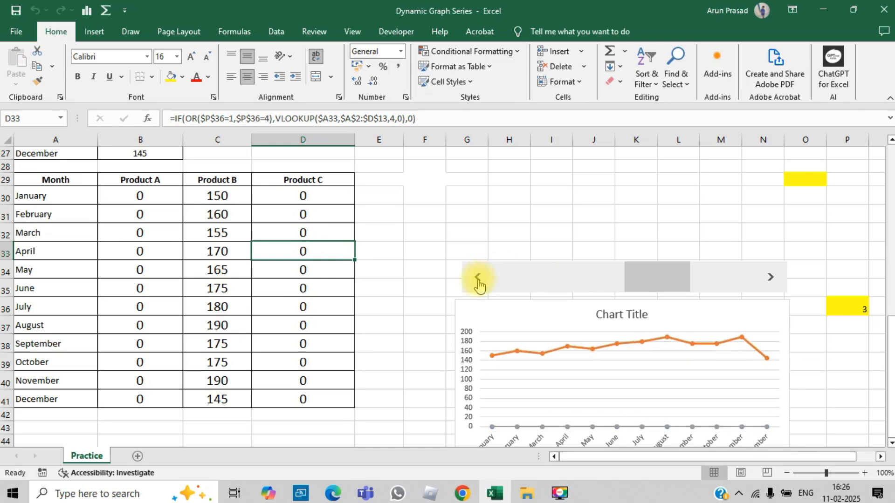
click(478, 280)
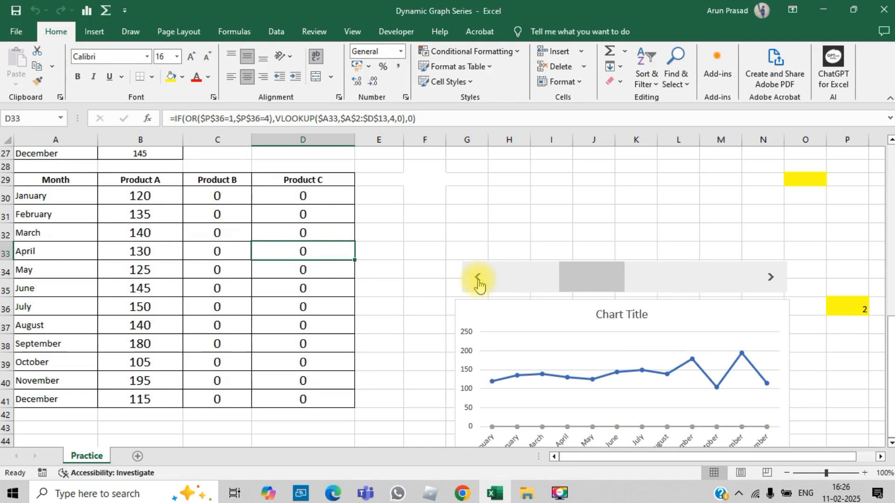
click(478, 279)
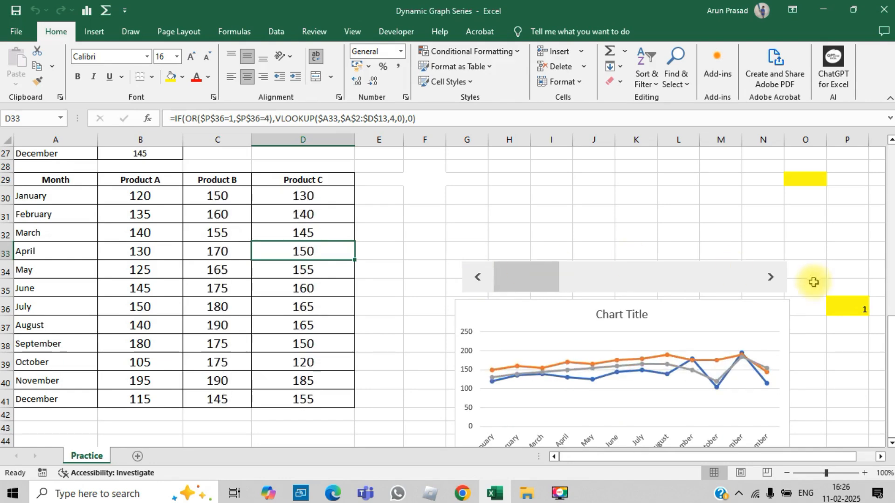
click(771, 279)
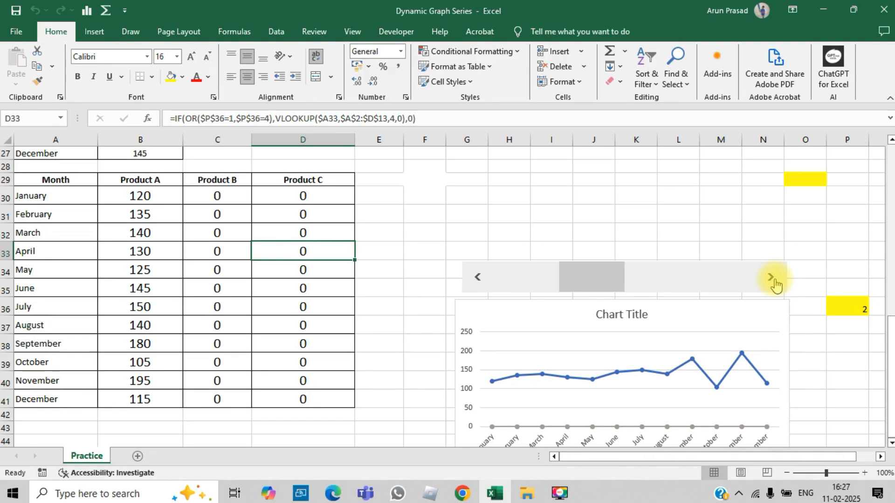
click(68, 422)
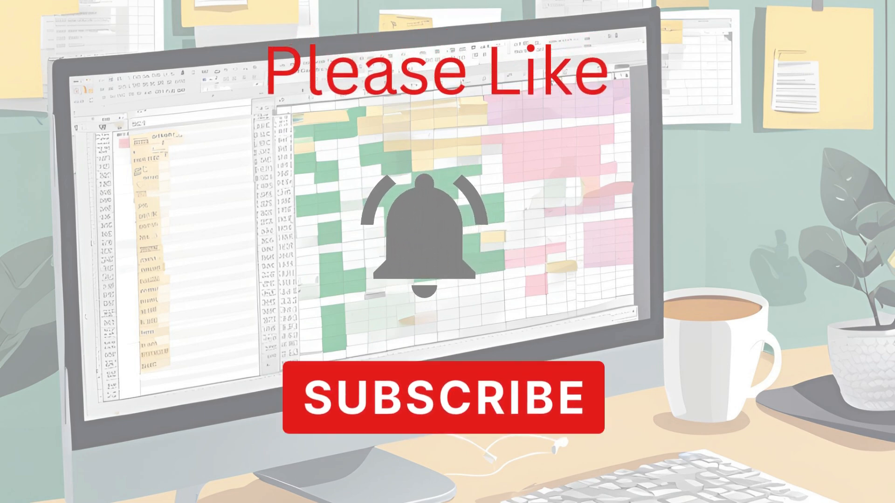